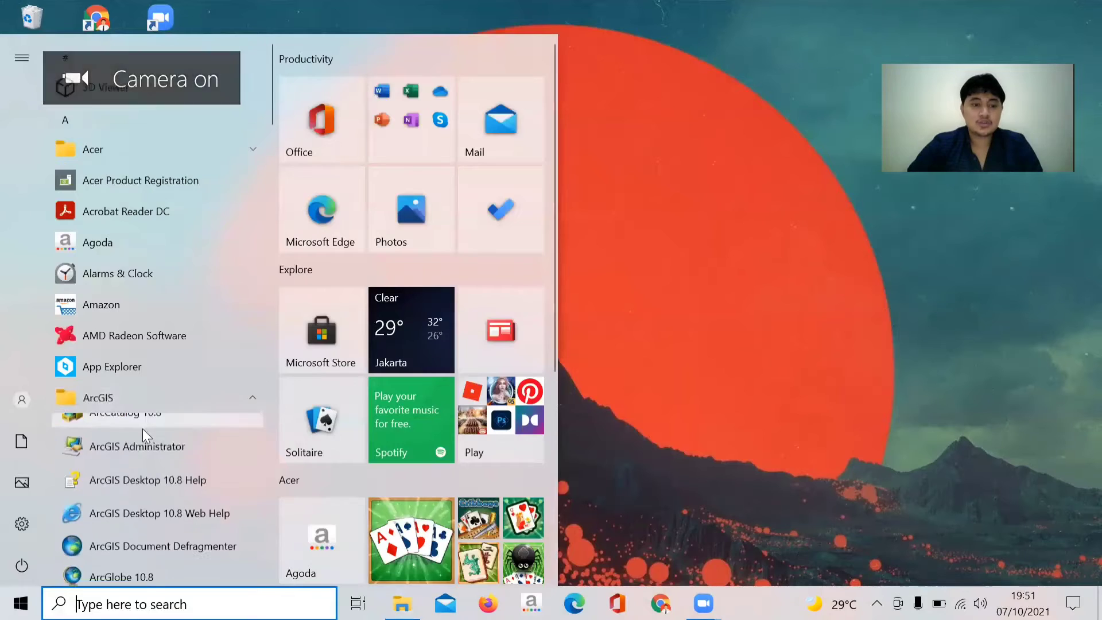
# - Start ArcMap with a blank map and add the Landuse image from the Screenshots folder, accepting its missing spatial reference
pyautogui.click(165, 372)
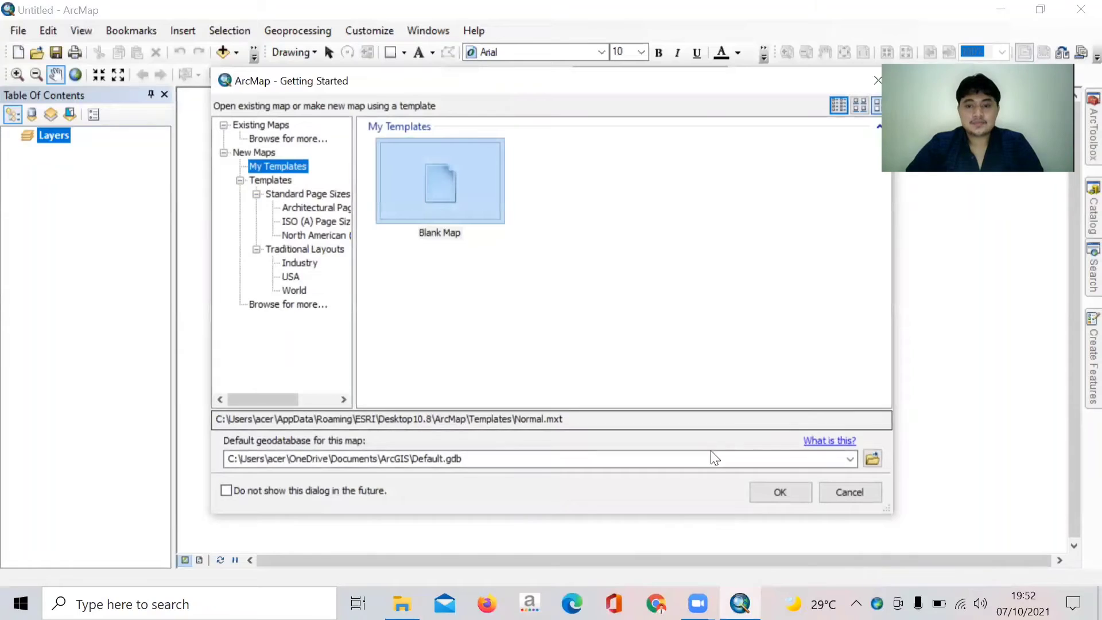
pyautogui.click(754, 495)
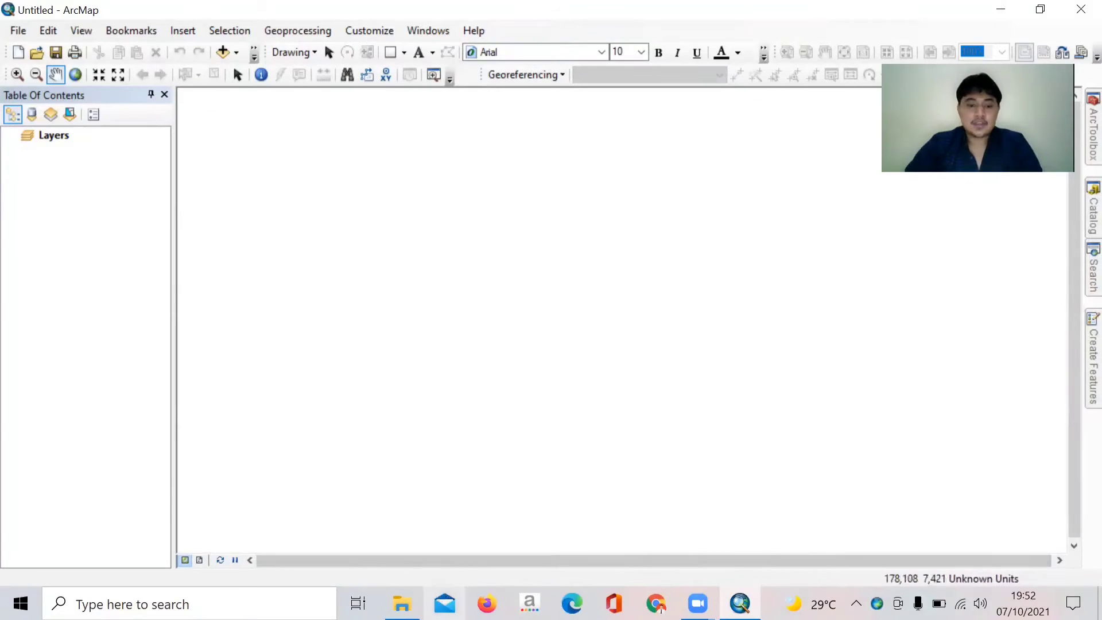
pyautogui.moveTo(402, 603)
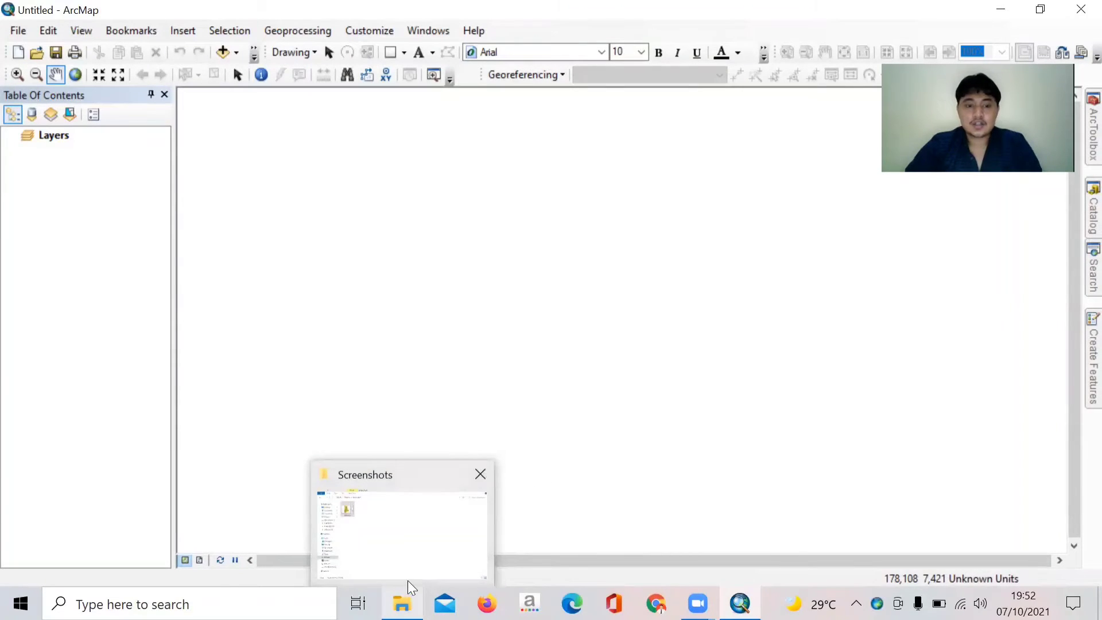
pyautogui.click(411, 560)
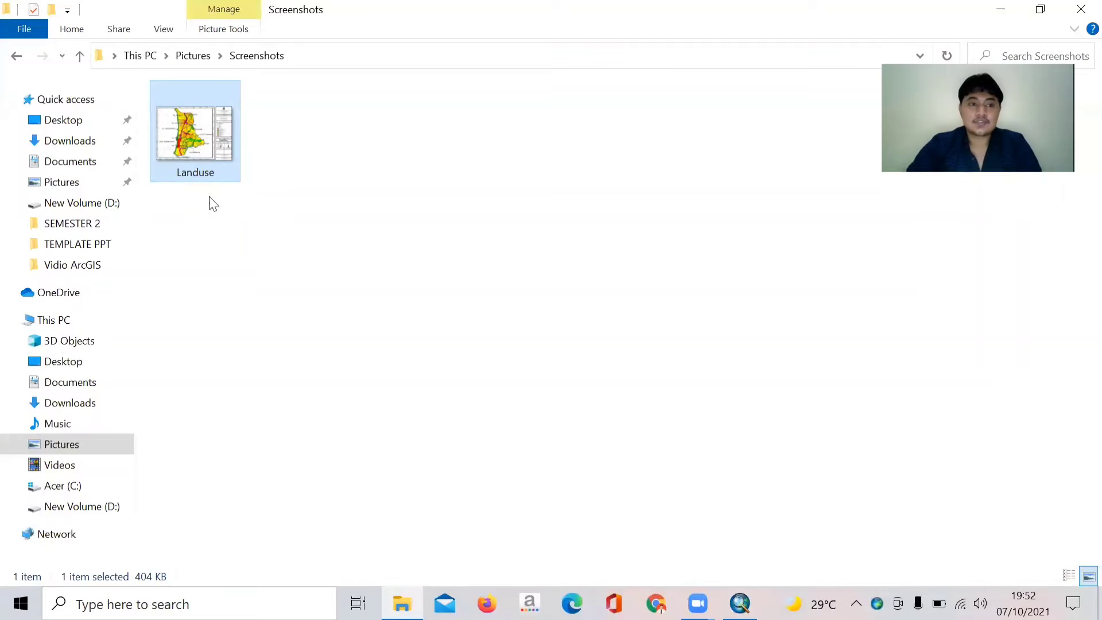
pyautogui.moveTo(207, 147); pyautogui.dragTo(600, 357)
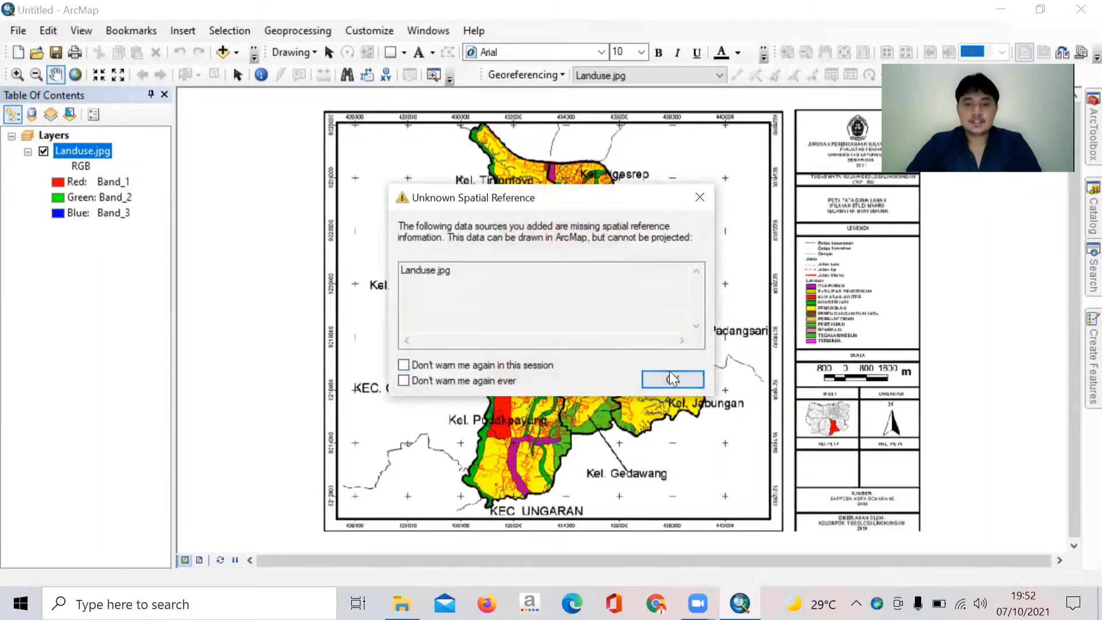
pyautogui.click(670, 374)
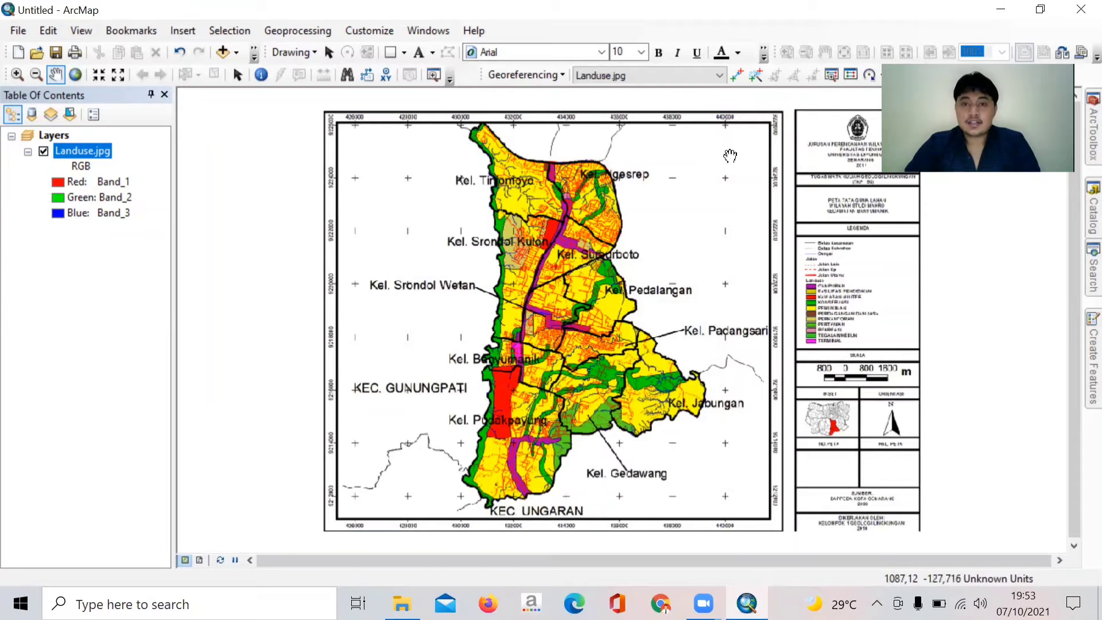
# - Examine the coordinate labels and grid crosses near the map's upper-right corner, and return to the full extent of Landuse.jpg
pyautogui.scroll(-2, 671, 175)
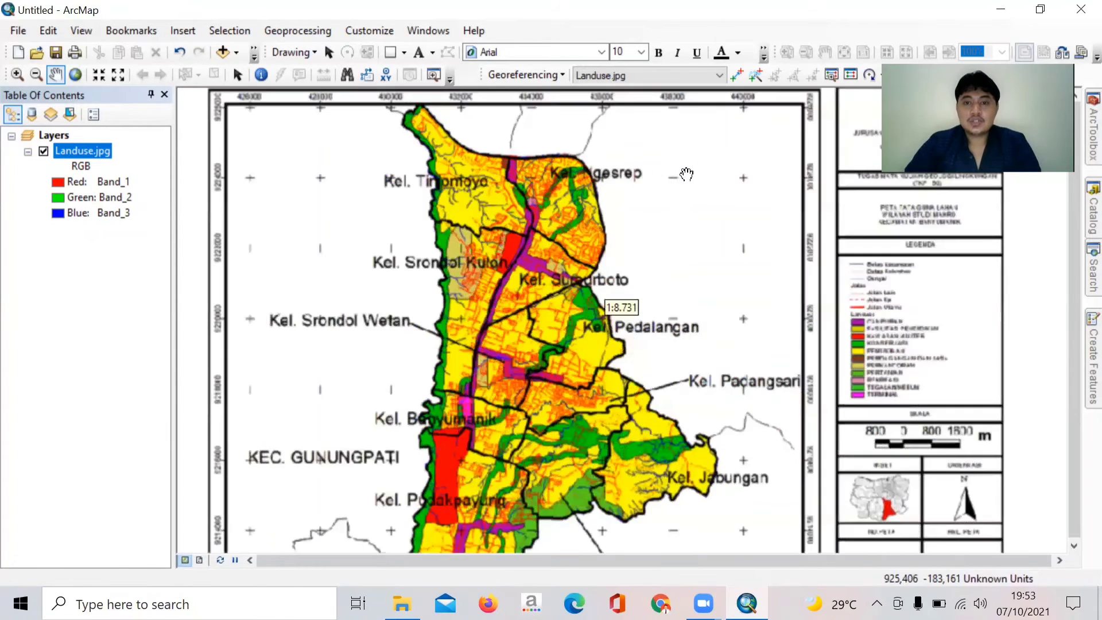
pyautogui.moveTo(721, 209); pyautogui.dragTo(682, 313)
pyautogui.scroll(-1, 722, 196)
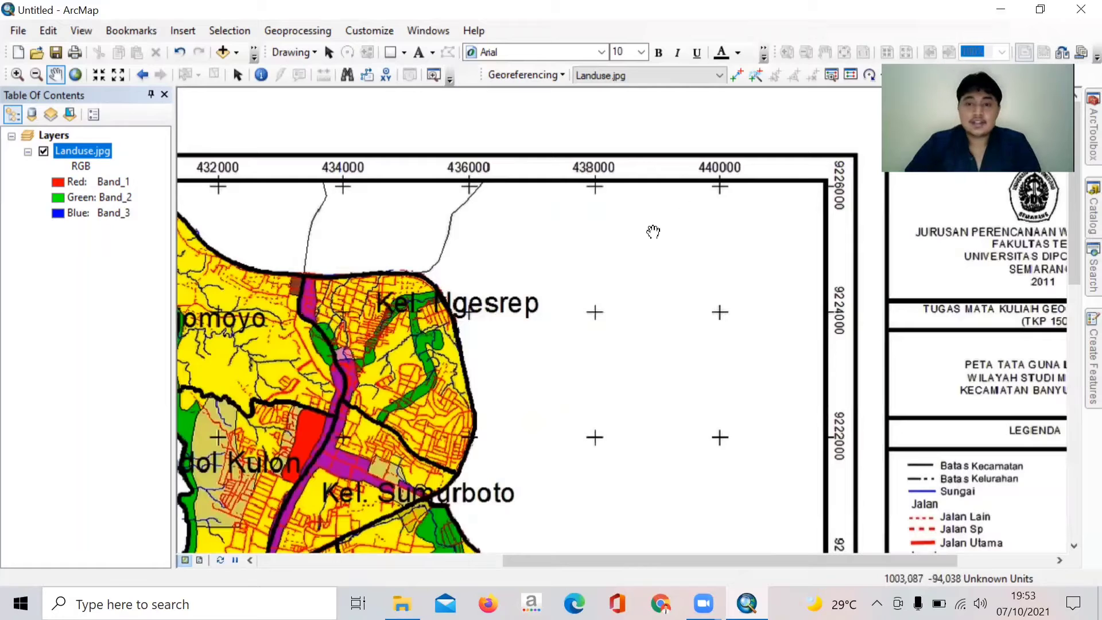
pyautogui.rightClick(116, 154)
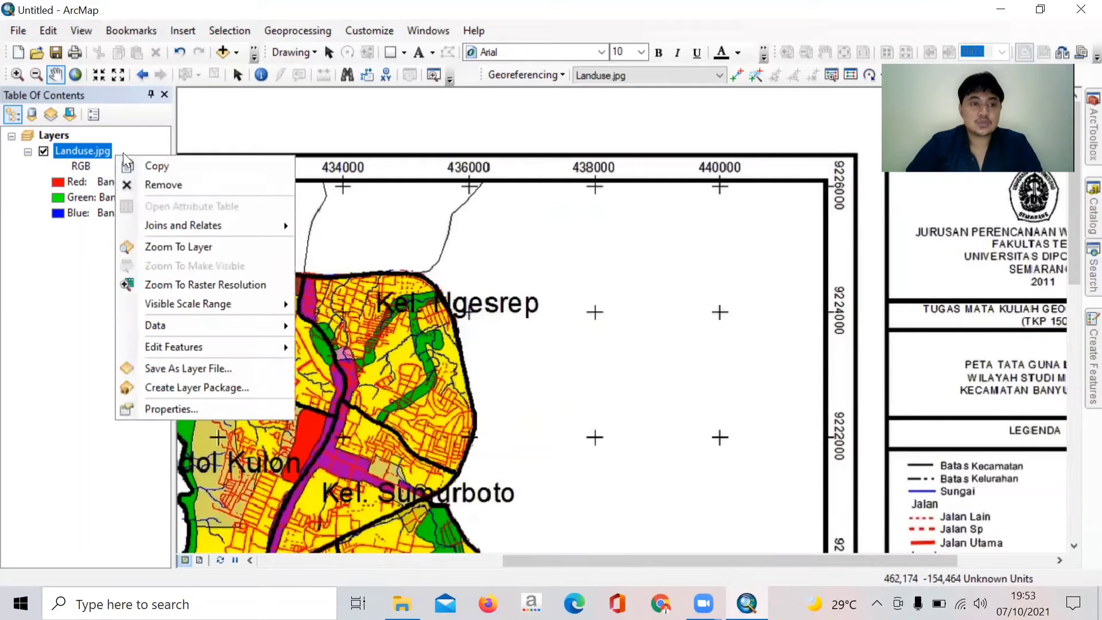
pyautogui.click(177, 243)
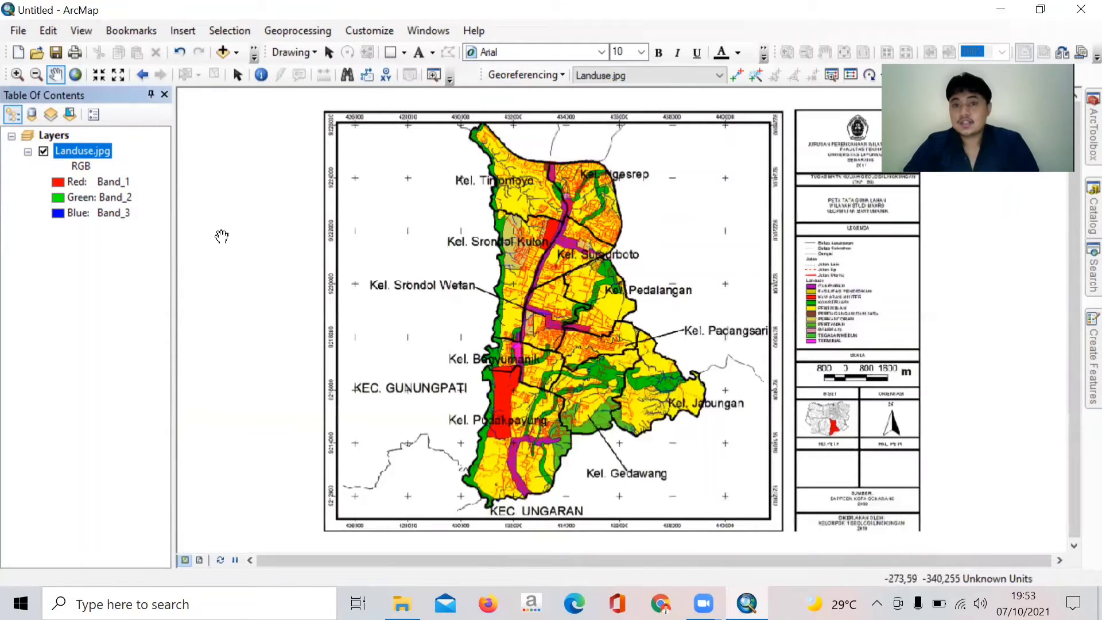
# - Set the data frame's coordinate system to the projected WGS 1984 UTM Zone 49S
pyautogui.click(78, 33)
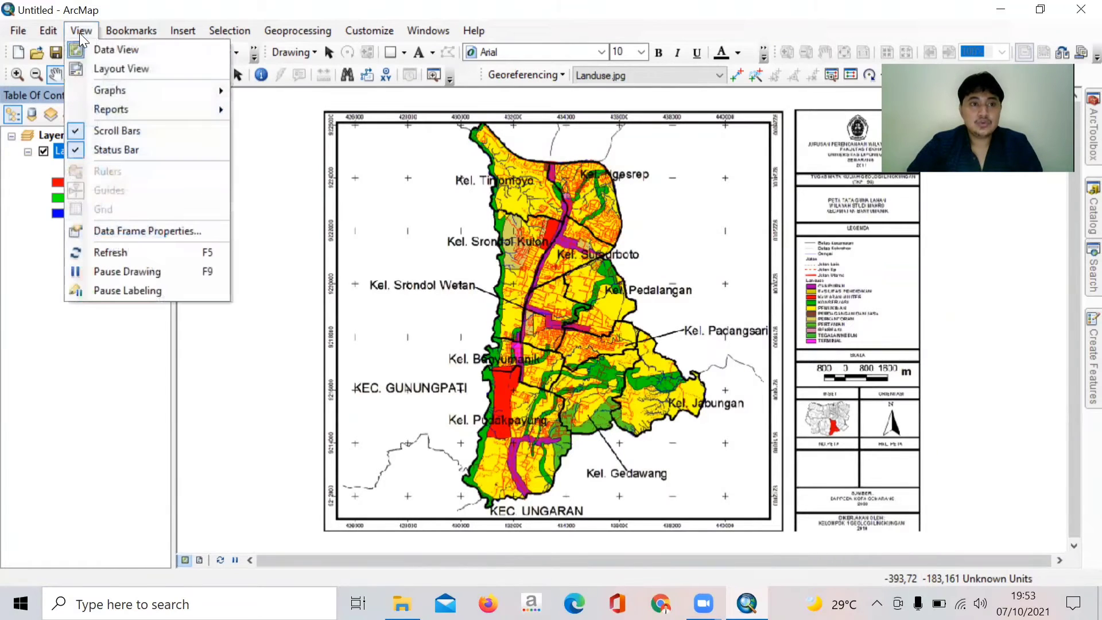
pyautogui.click(162, 225)
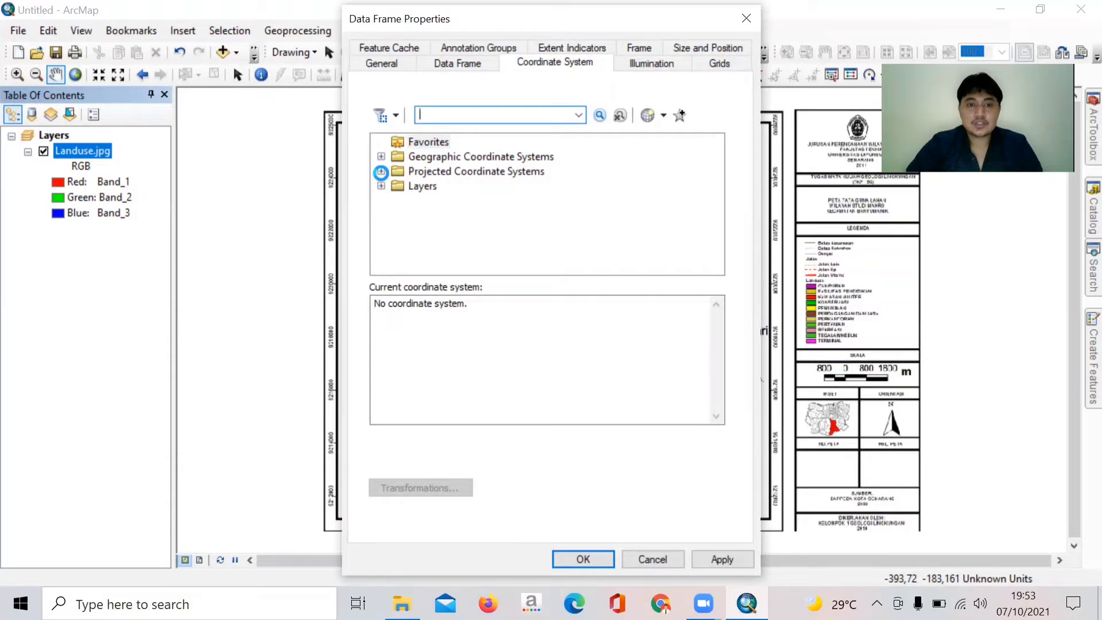
pyautogui.click(381, 171)
pyautogui.scroll(-2, 439, 211)
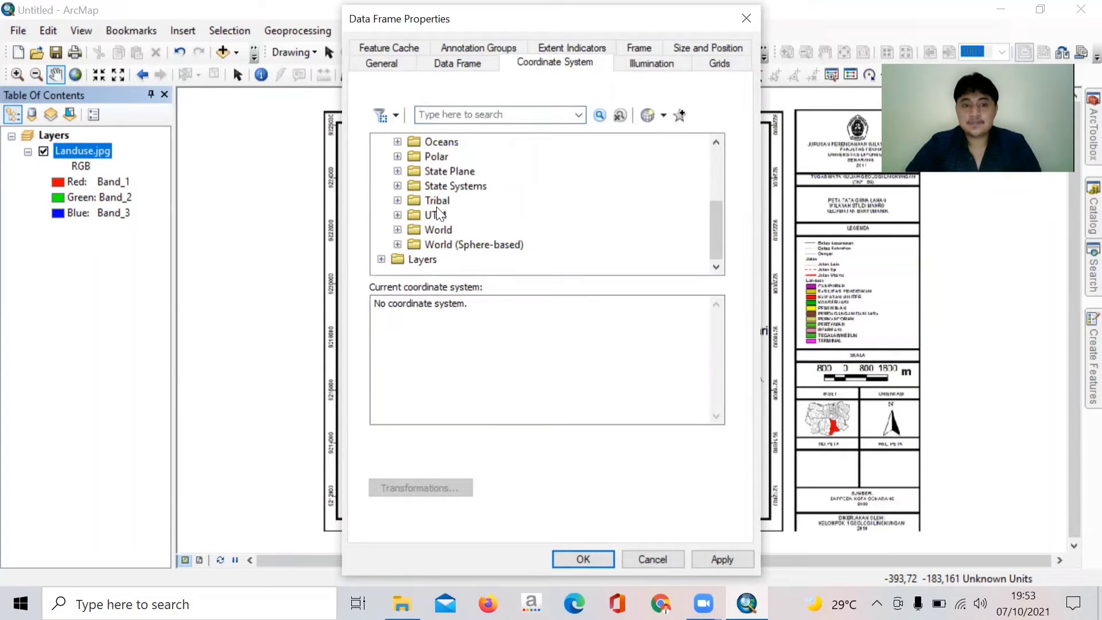
pyautogui.click(397, 214)
pyautogui.scroll(-3, 424, 222)
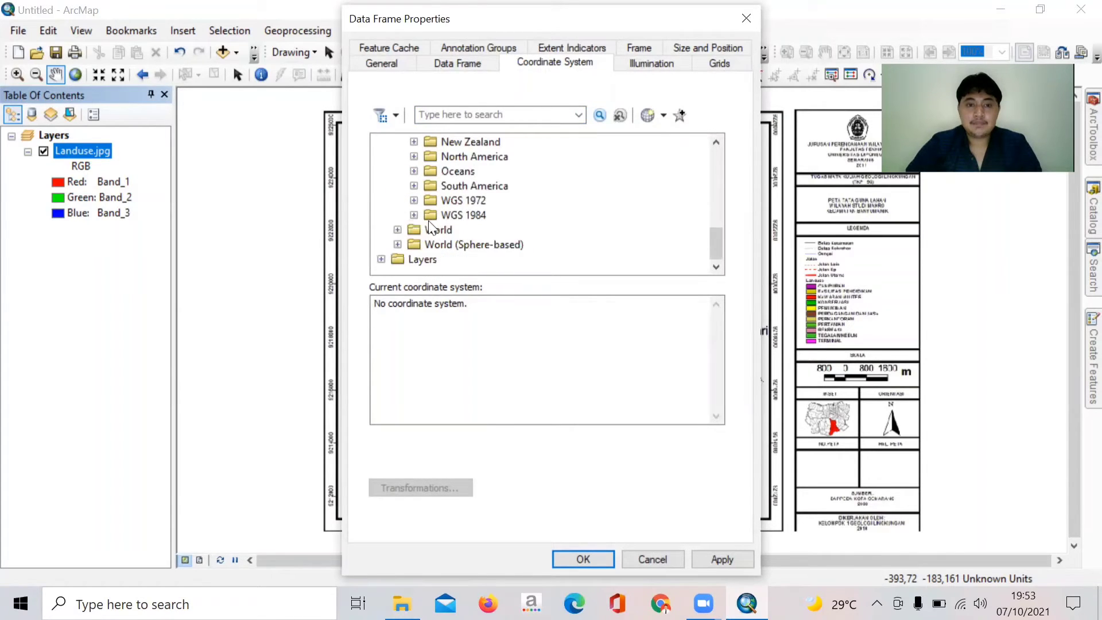
pyautogui.click(413, 214)
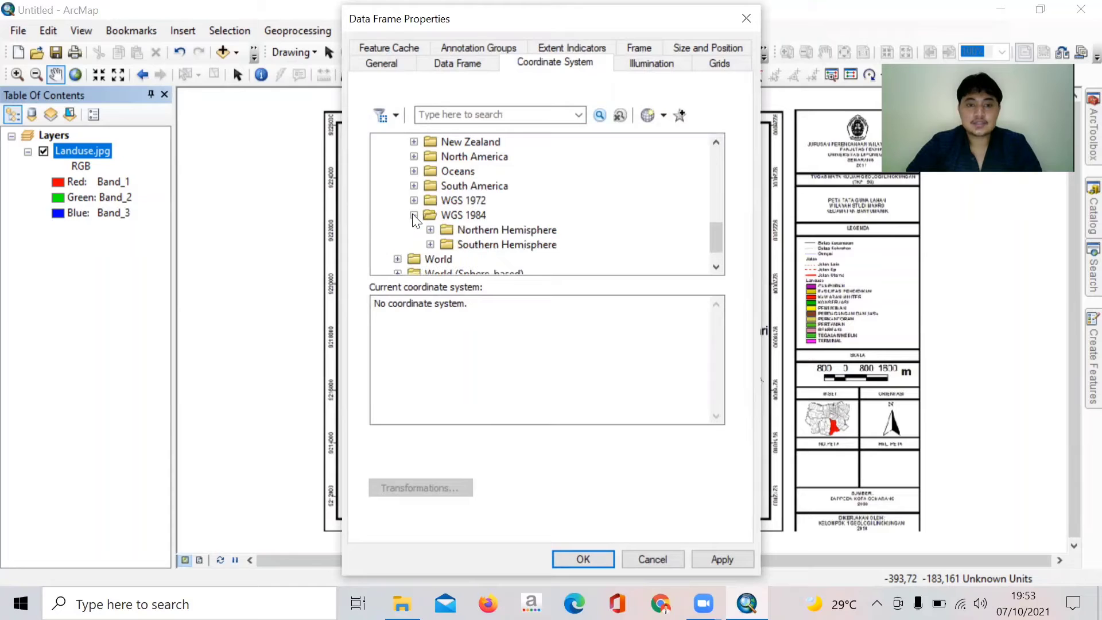
pyautogui.click(430, 244)
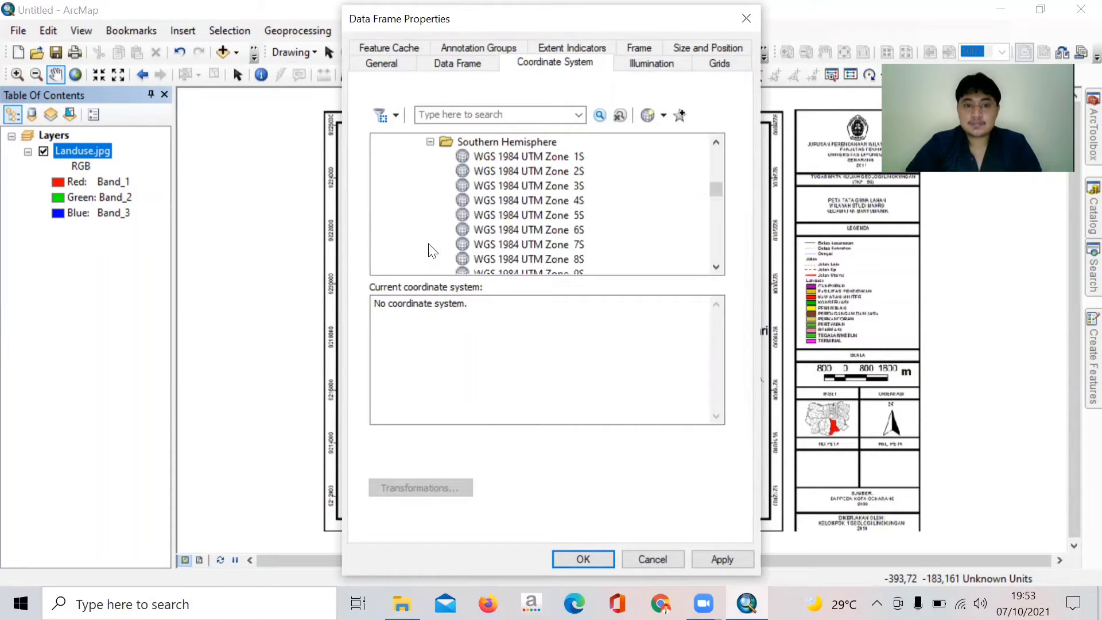
pyautogui.scroll(-6, 484, 233)
pyautogui.scroll(-4, 484, 232)
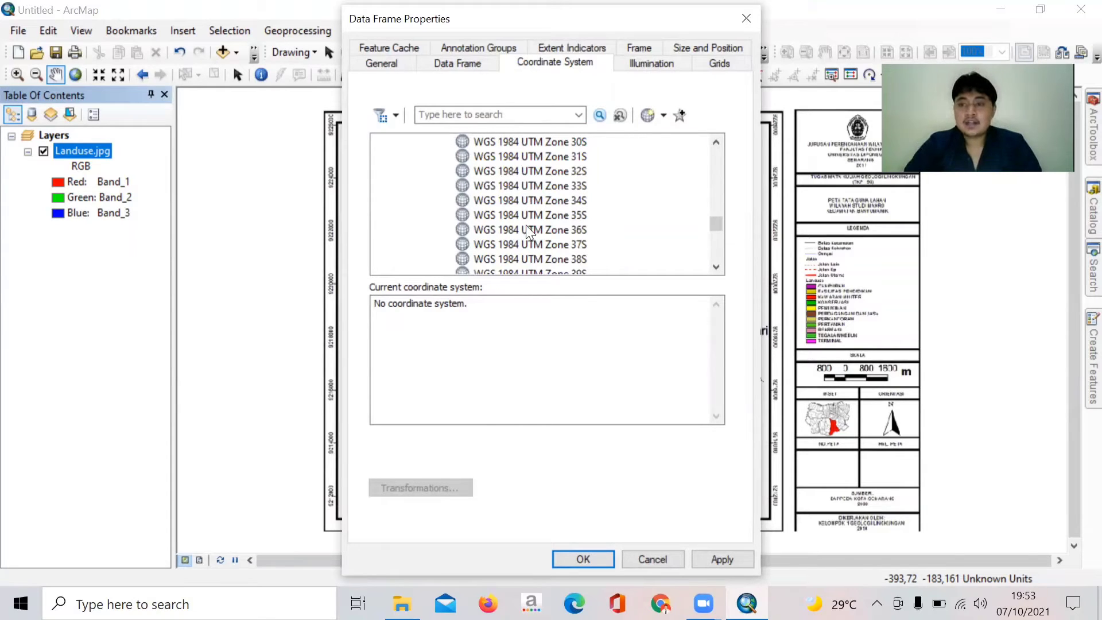
pyautogui.scroll(-3, 536, 228)
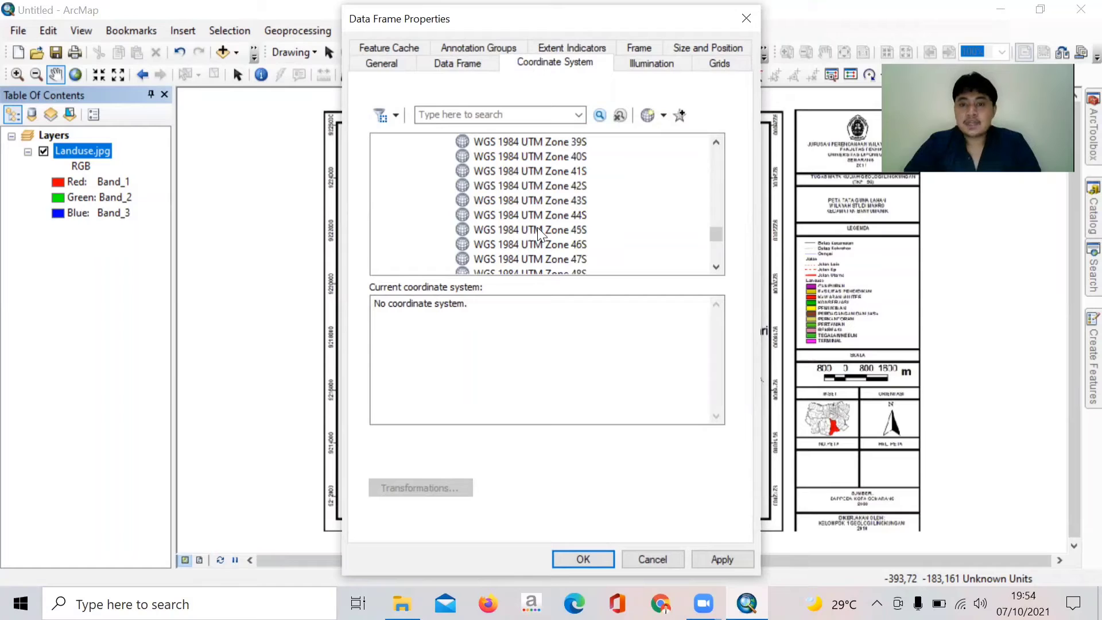
pyautogui.scroll(-2, 537, 233)
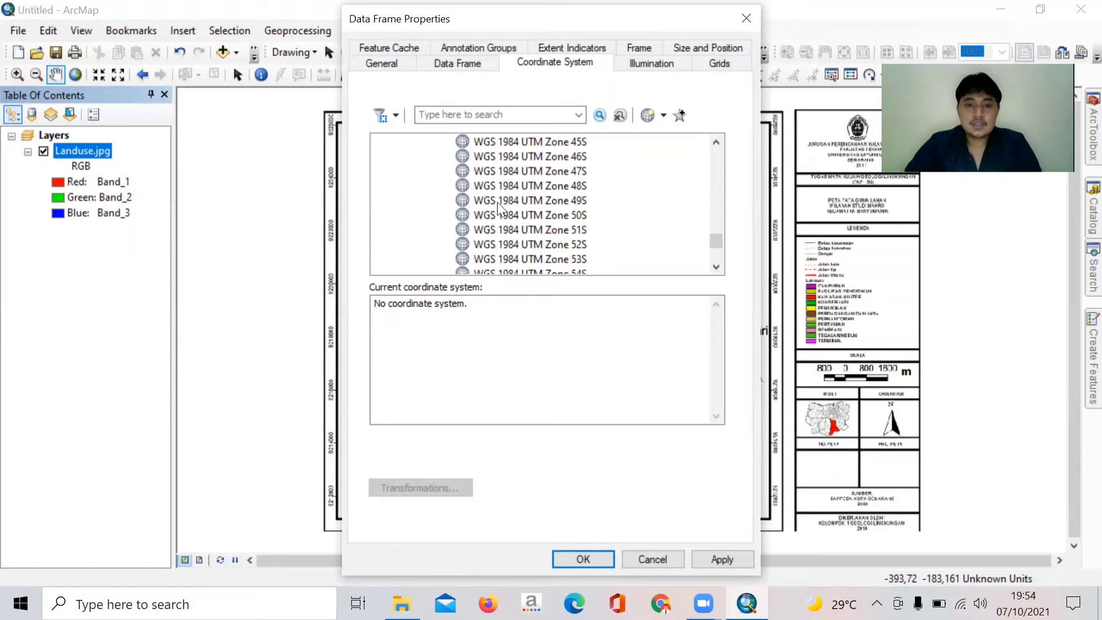
pyautogui.click(517, 202)
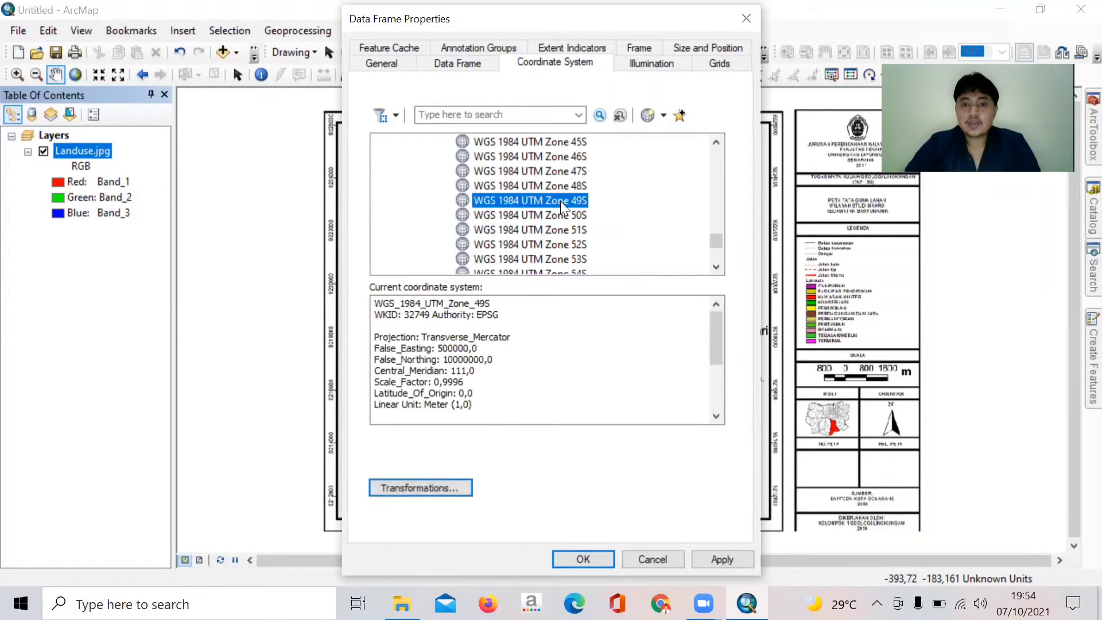
pyautogui.click(587, 562)
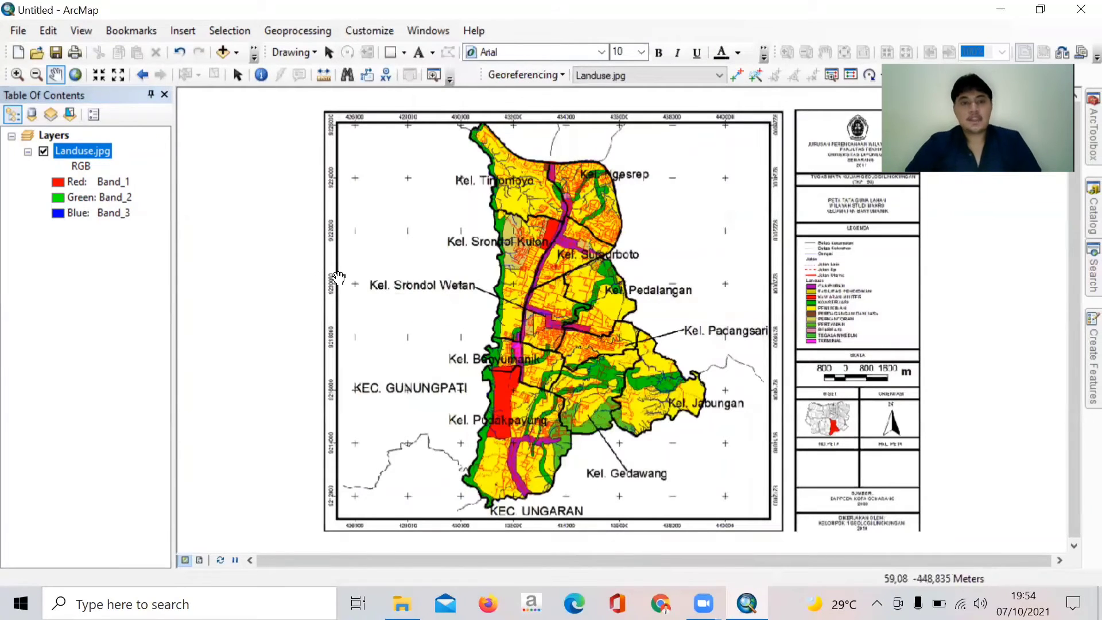
# - Turn off Auto Adjust for georeferencing the Landuse.jpg layer
pyautogui.click(532, 75)
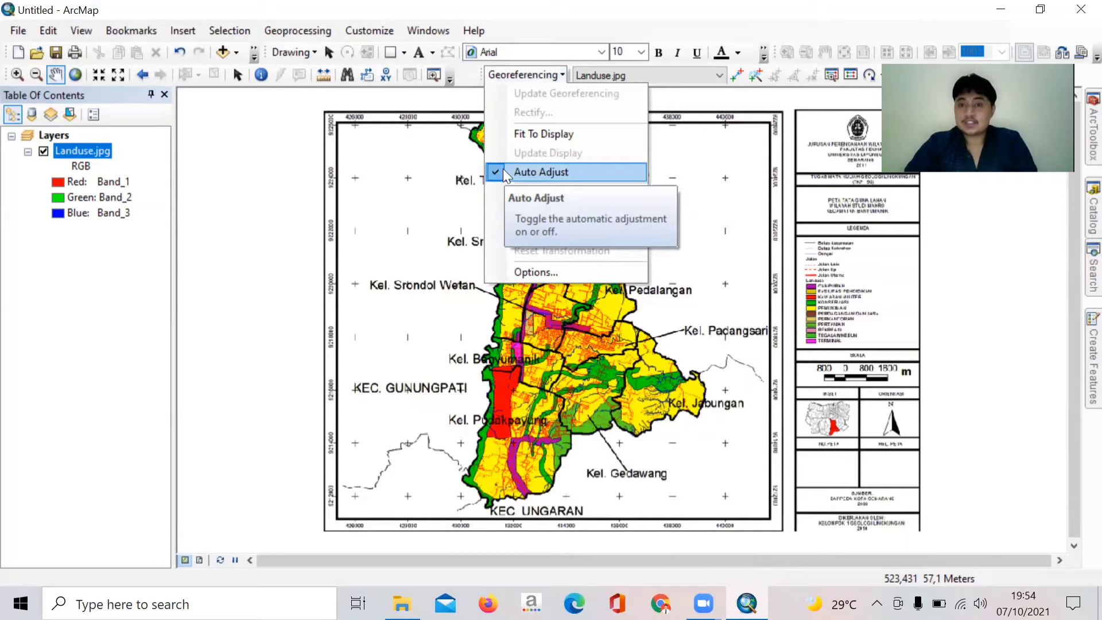
pyautogui.click(503, 171)
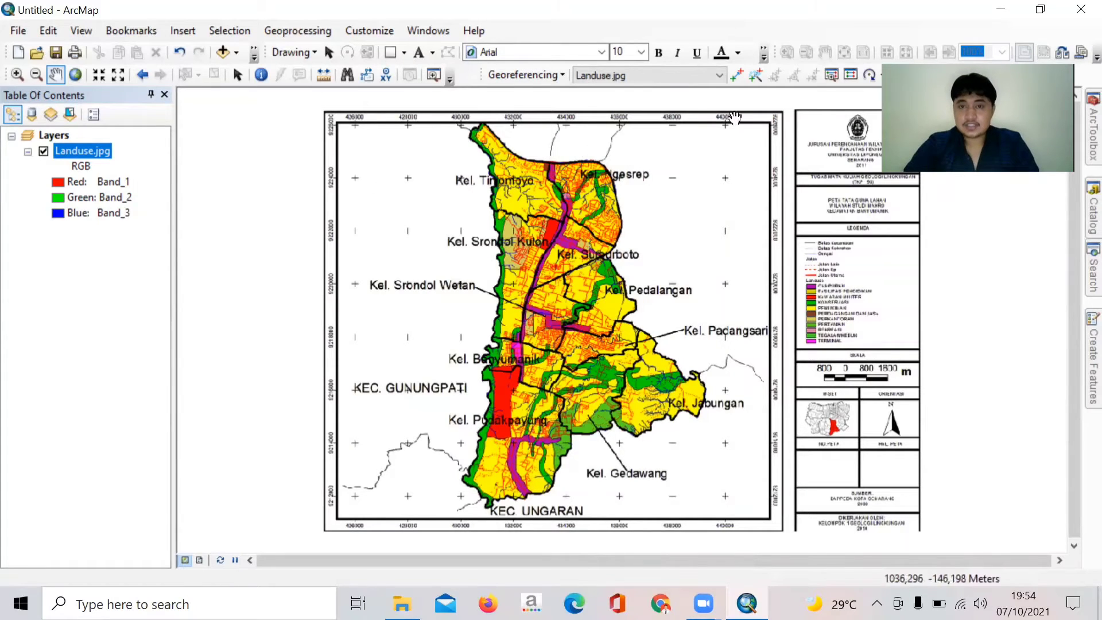
# - Start adding control points and place the first one on the center of the map's upper-right grid cross
pyautogui.click(732, 77)
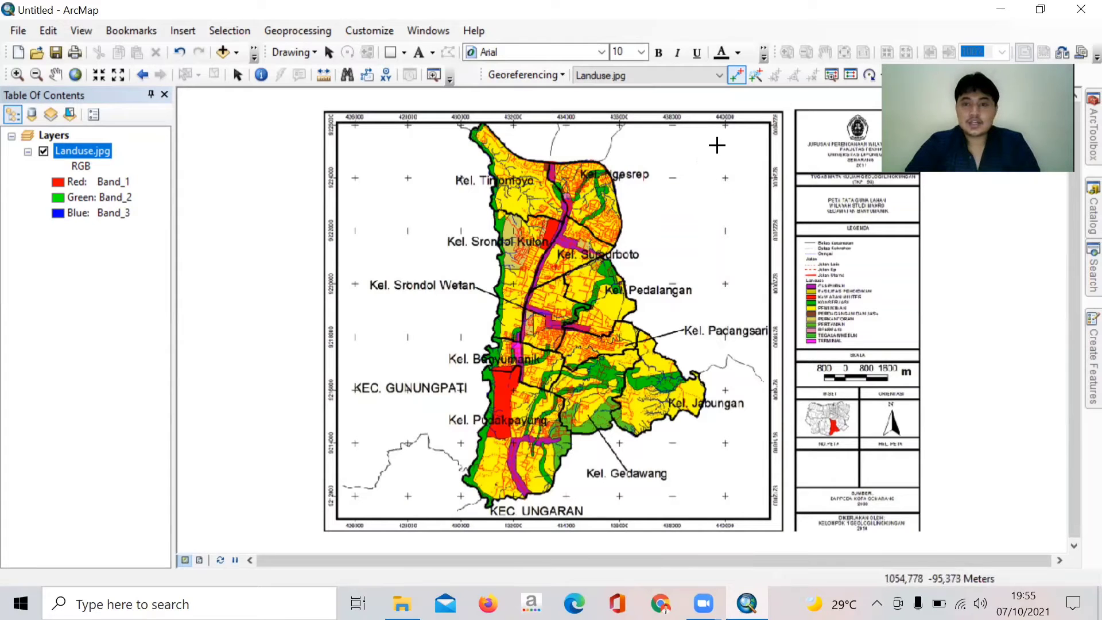
pyautogui.scroll(-3, 726, 133)
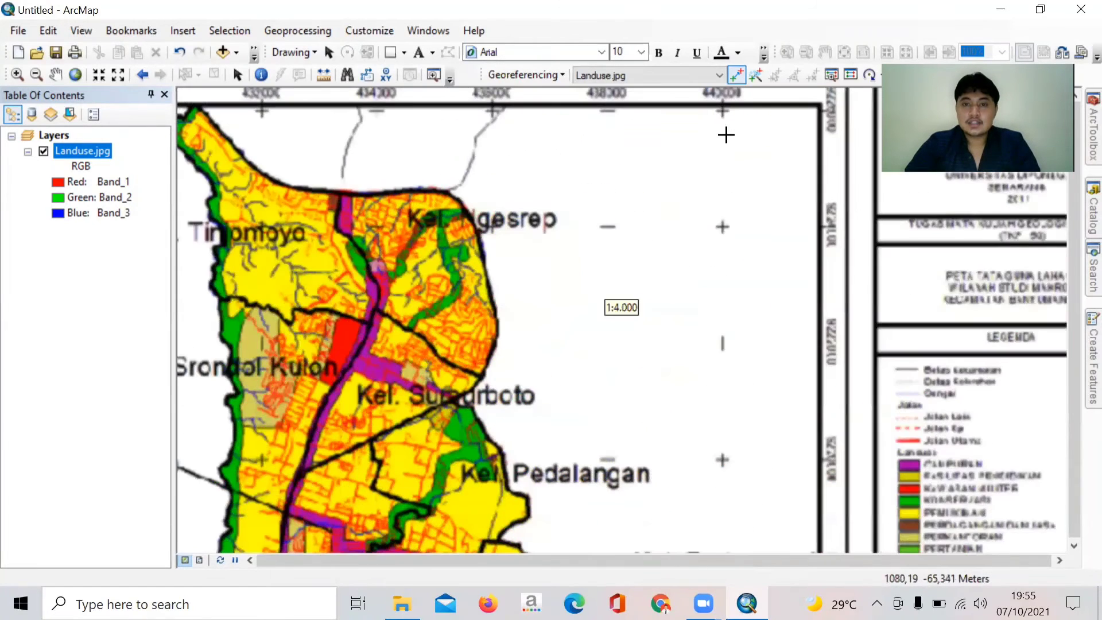
pyautogui.moveTo(729, 101); pyautogui.dragTo(746, 164)
pyautogui.scroll(-6, 747, 163)
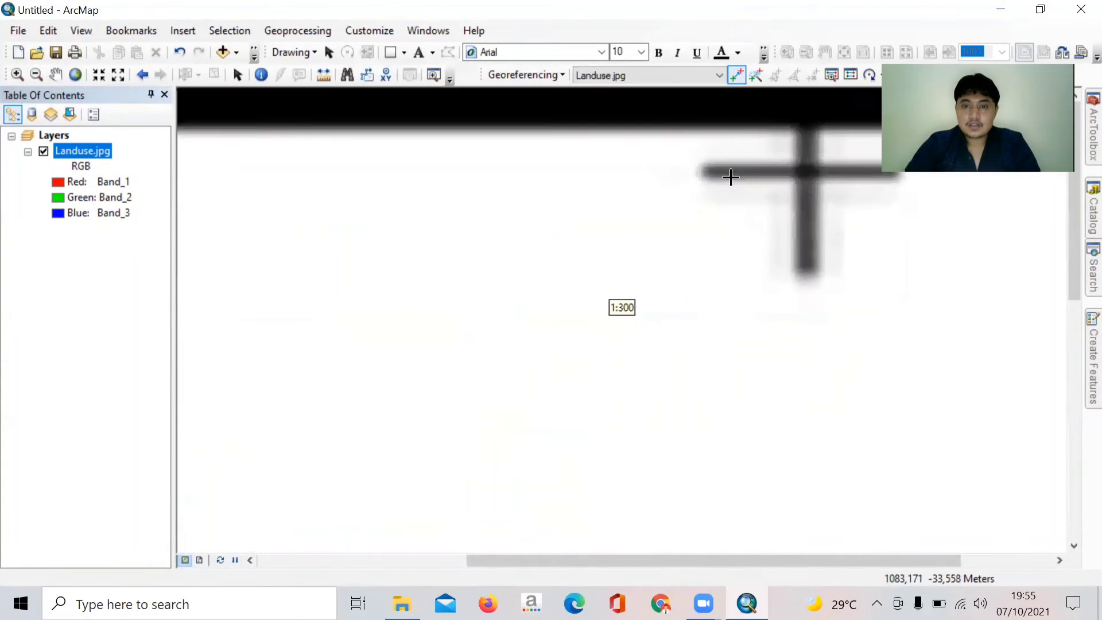
pyautogui.scroll(-2, 833, 213)
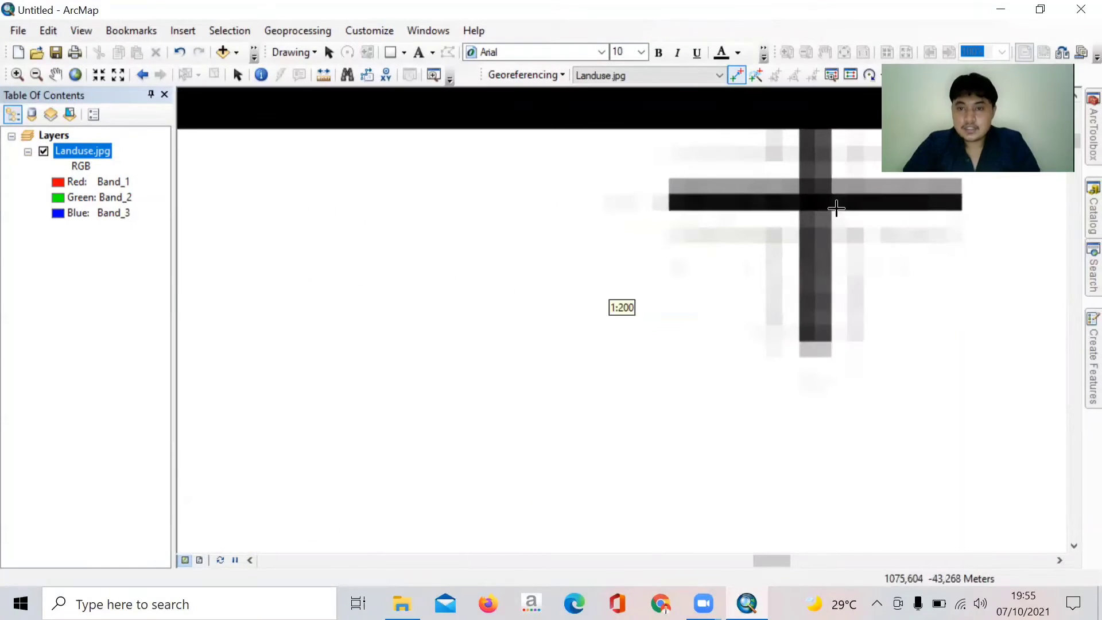
pyautogui.scroll(-1, 815, 205)
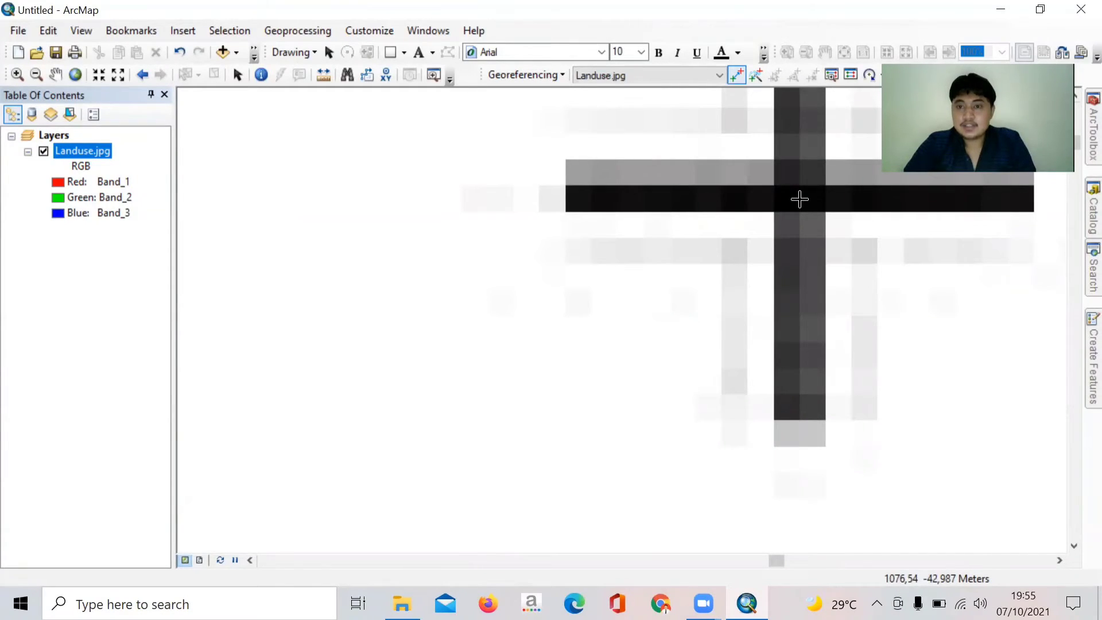
pyautogui.scroll(-3, 800, 199)
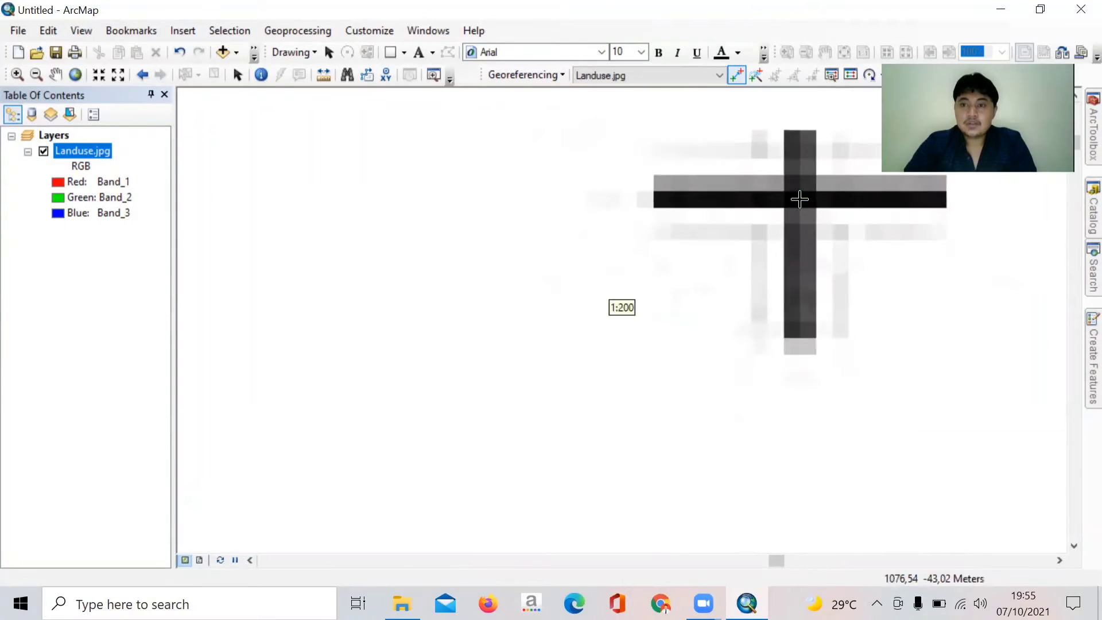
pyautogui.scroll(-2, 800, 200)
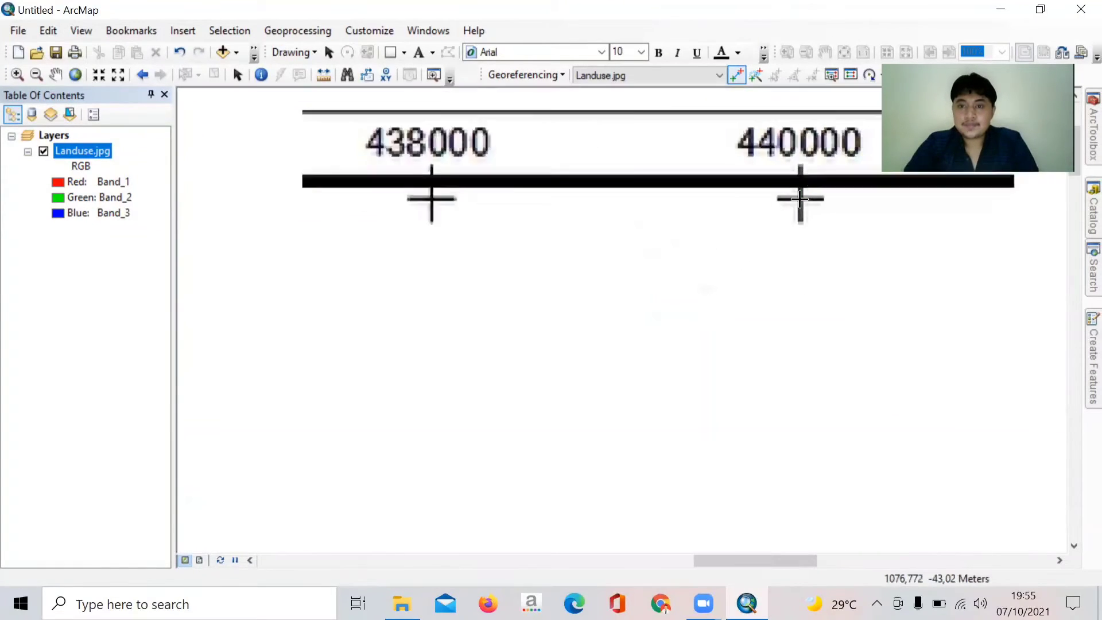
pyautogui.scroll(-2, 838, 222)
pyautogui.scroll(-1, 833, 223)
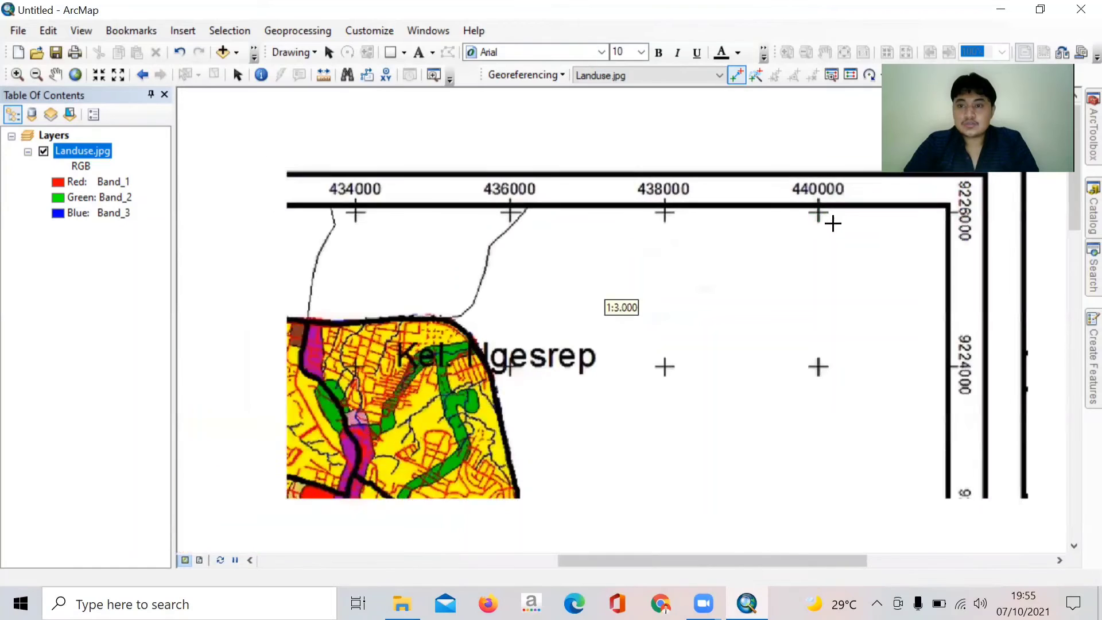
pyautogui.scroll(-1, 839, 218)
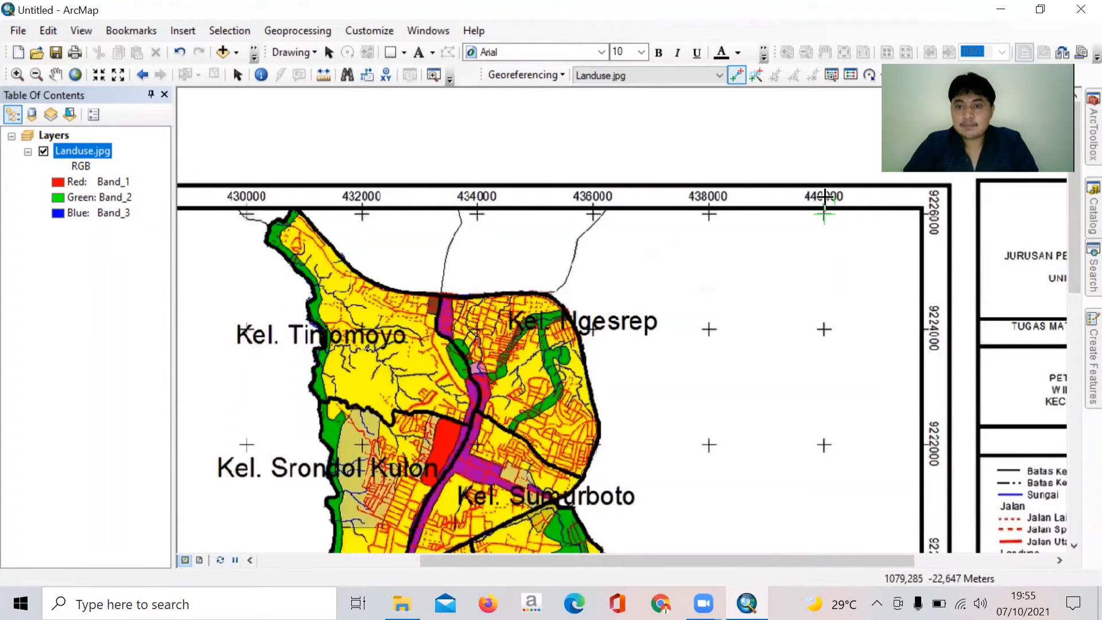
pyautogui.click(825, 214)
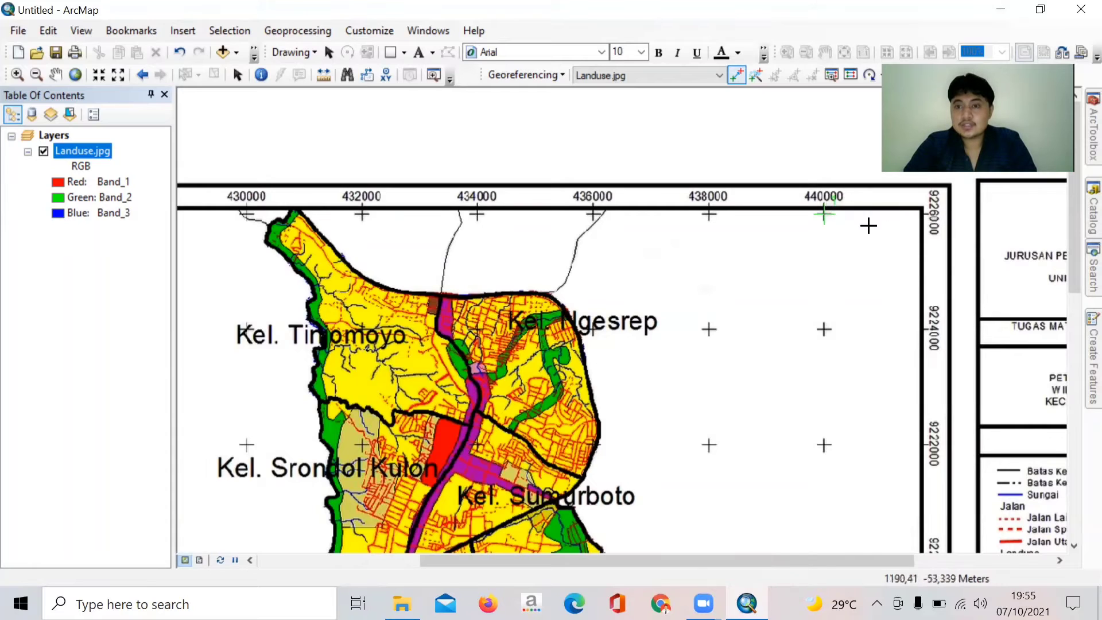
# - Open X and Y coordinate entry for the first control point and set its X to 440000
pyautogui.rightClick(822, 212)
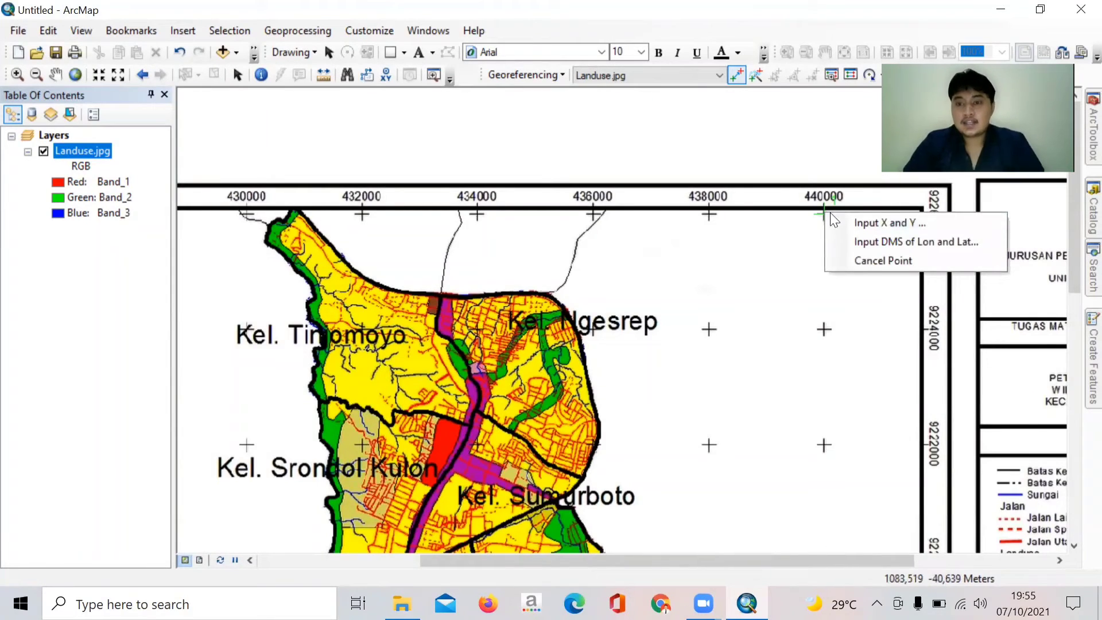
pyautogui.click(857, 222)
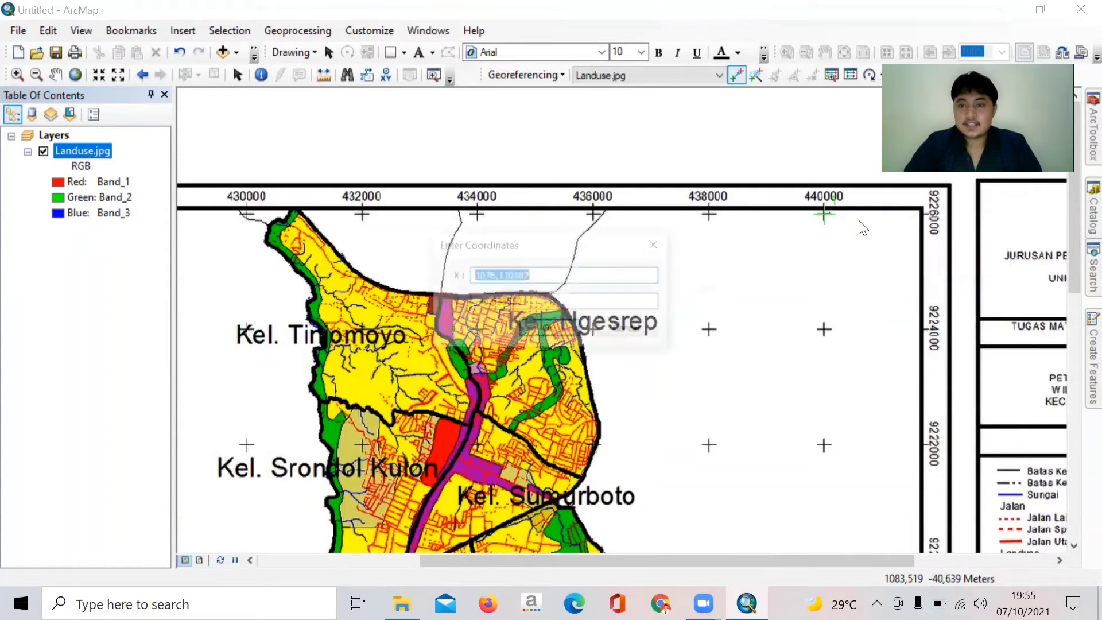
pyautogui.click(573, 282)
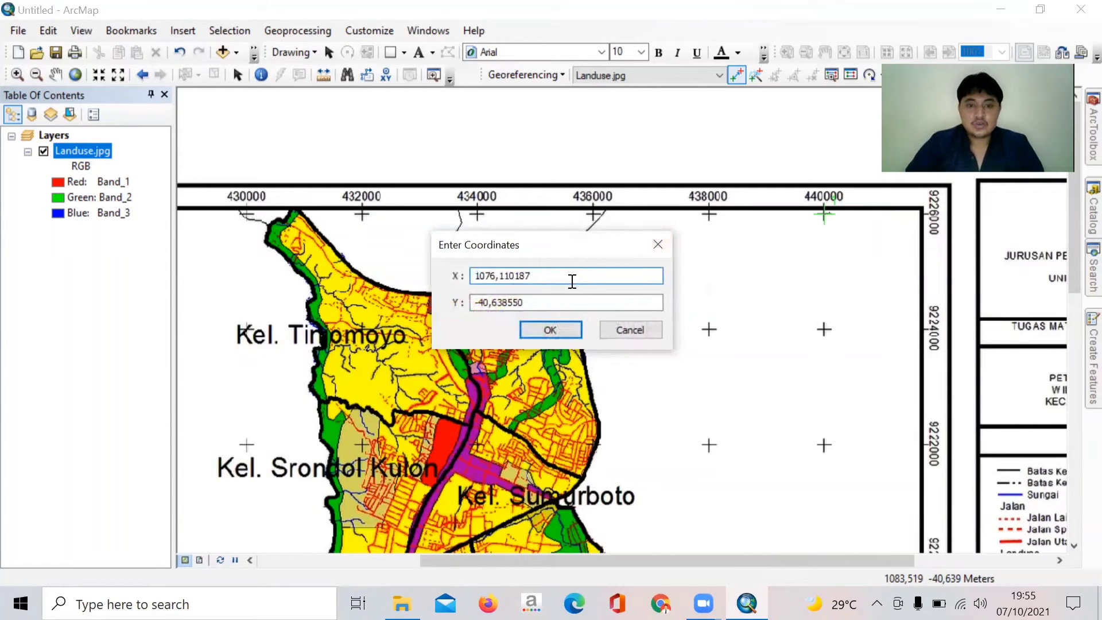
pyautogui.press('BackSpace')
pyautogui.press('BackSpace')
pyautogui.press('BackSpace')
pyautogui.press('BackSpace')
pyautogui.press('BackSpace')
pyautogui.press('BackSpace')
pyautogui.press('BackSpace')
pyautogui.press('BackSpace')
pyautogui.press('BackSpace')
pyautogui.press('BackSpace')
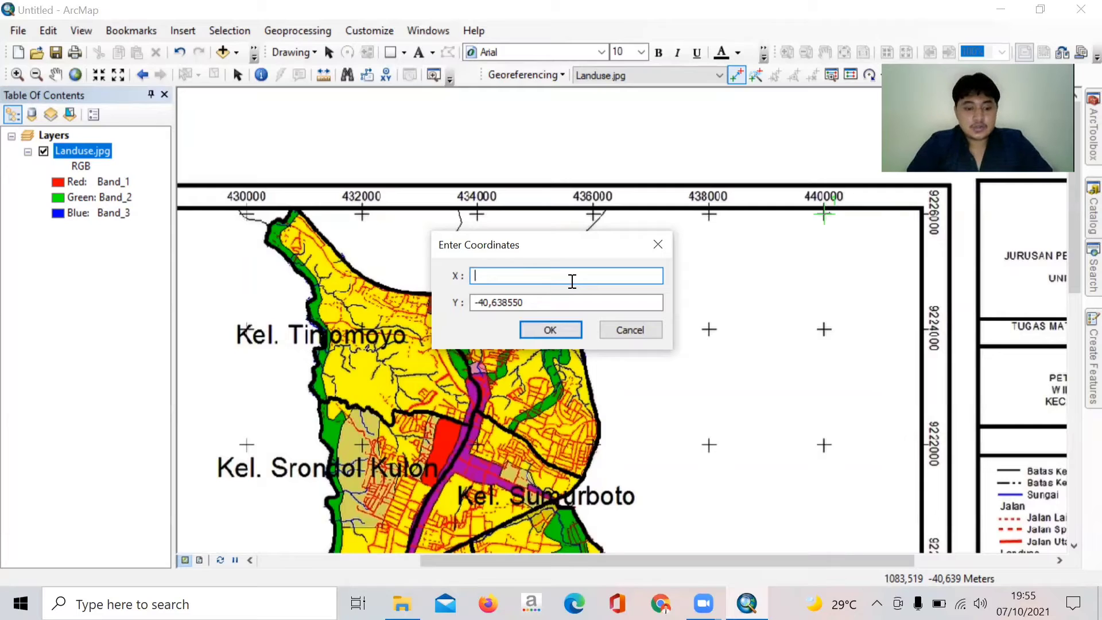
pyautogui.write('440')
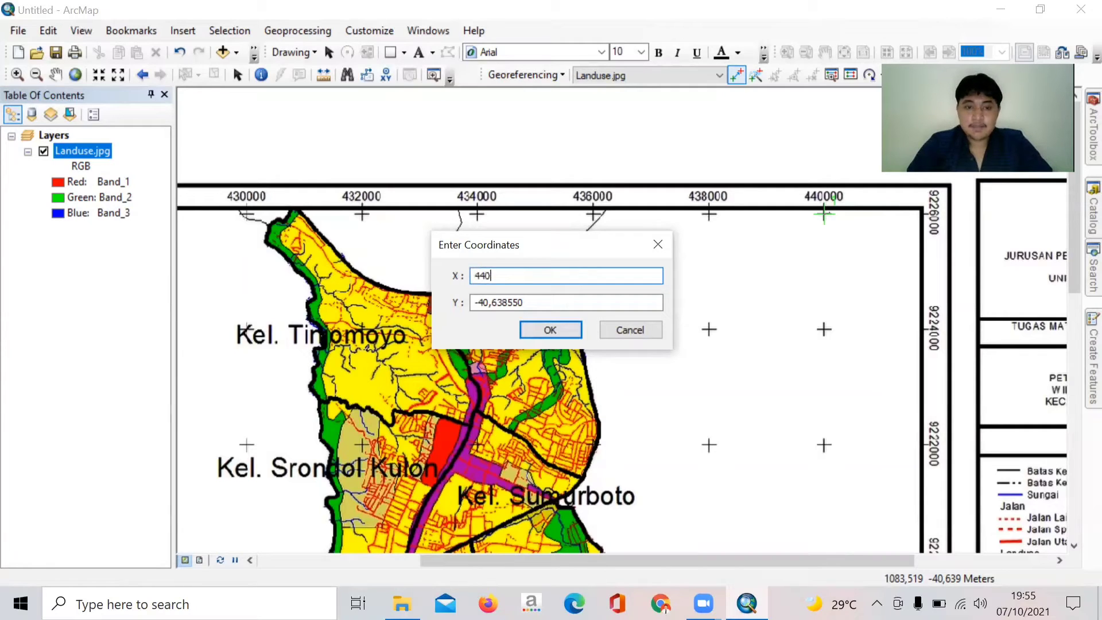
pyautogui.write('000')
# - Set the first control point's Y to 9226000 and accept the coordinates
pyautogui.click(526, 305)
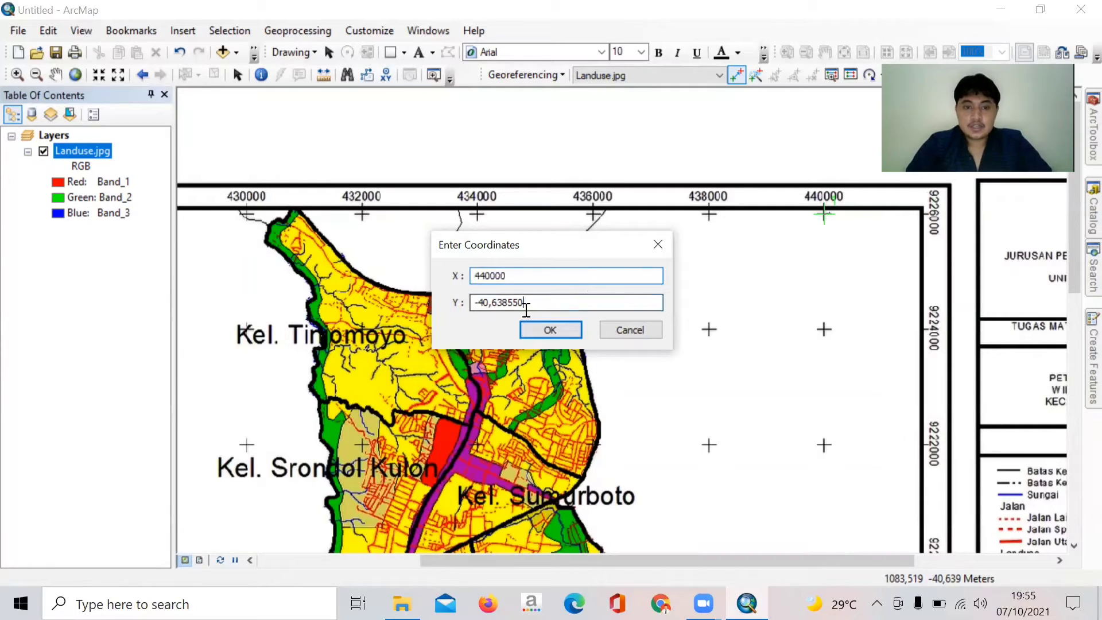
pyautogui.moveTo(527, 304); pyautogui.dragTo(443, 324)
pyautogui.press('BackSpace')
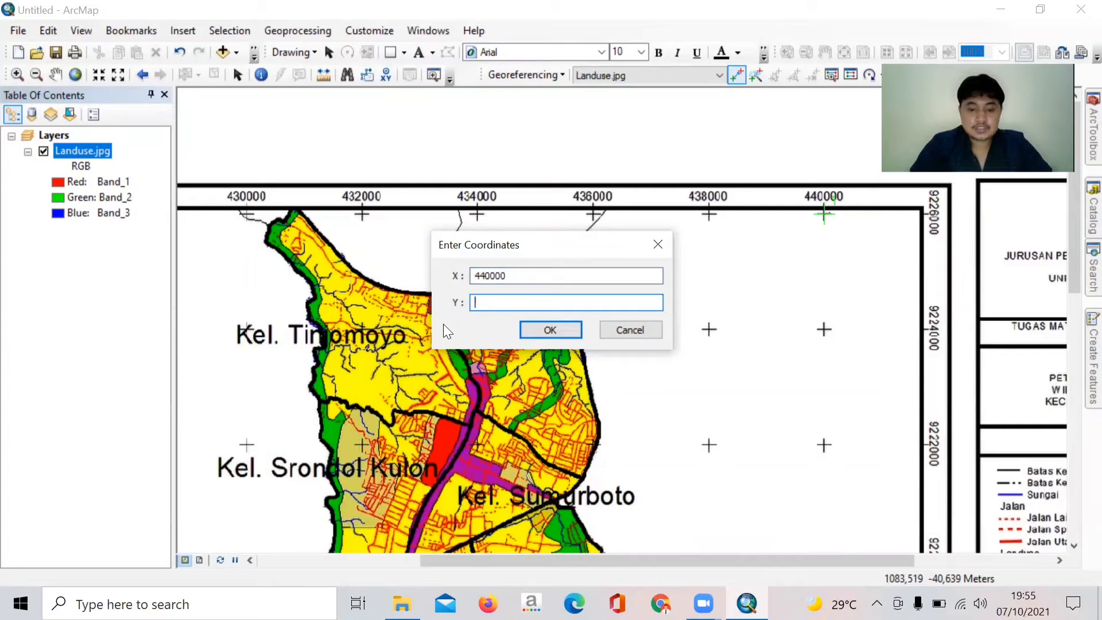
pyautogui.write('9226000')
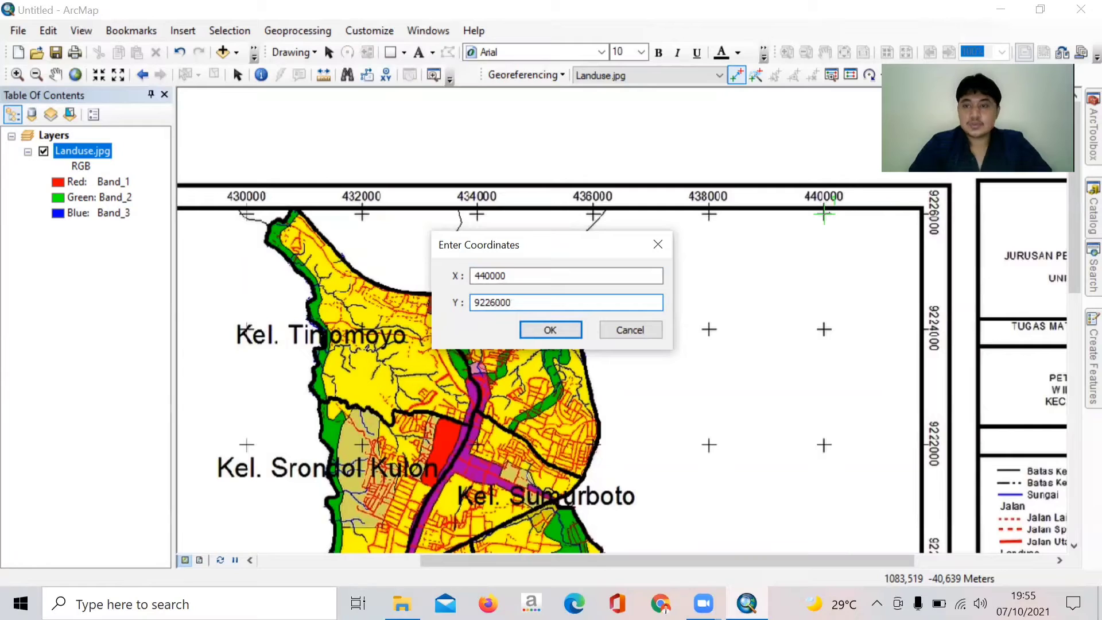
pyautogui.click(547, 331)
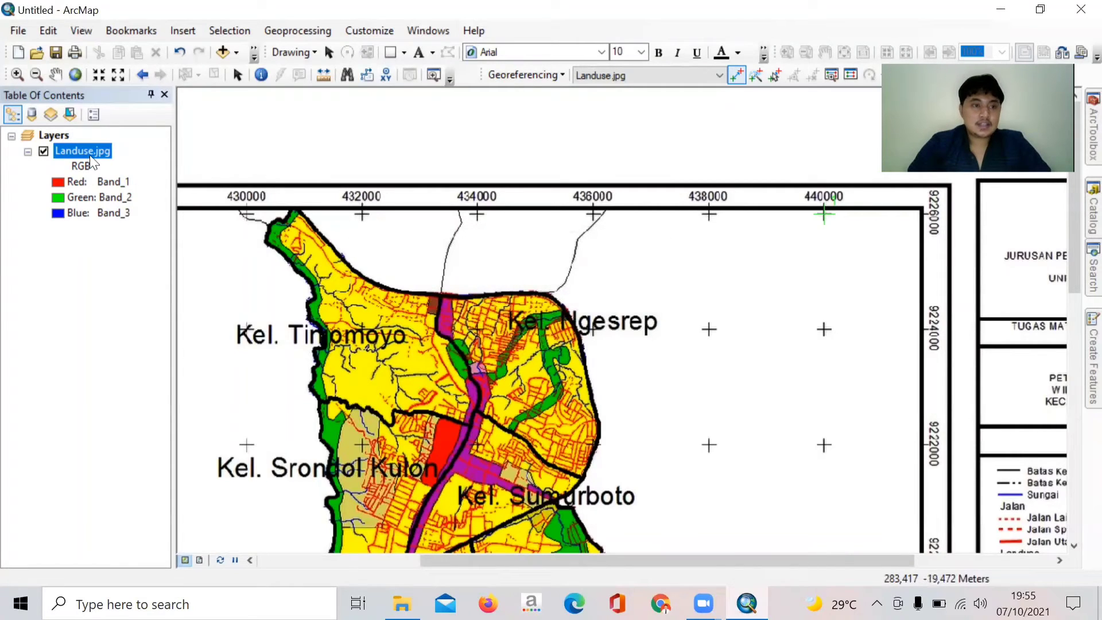
# - Place the second control point on the center of the map's lower-right grid cross
pyautogui.rightClick(112, 150)
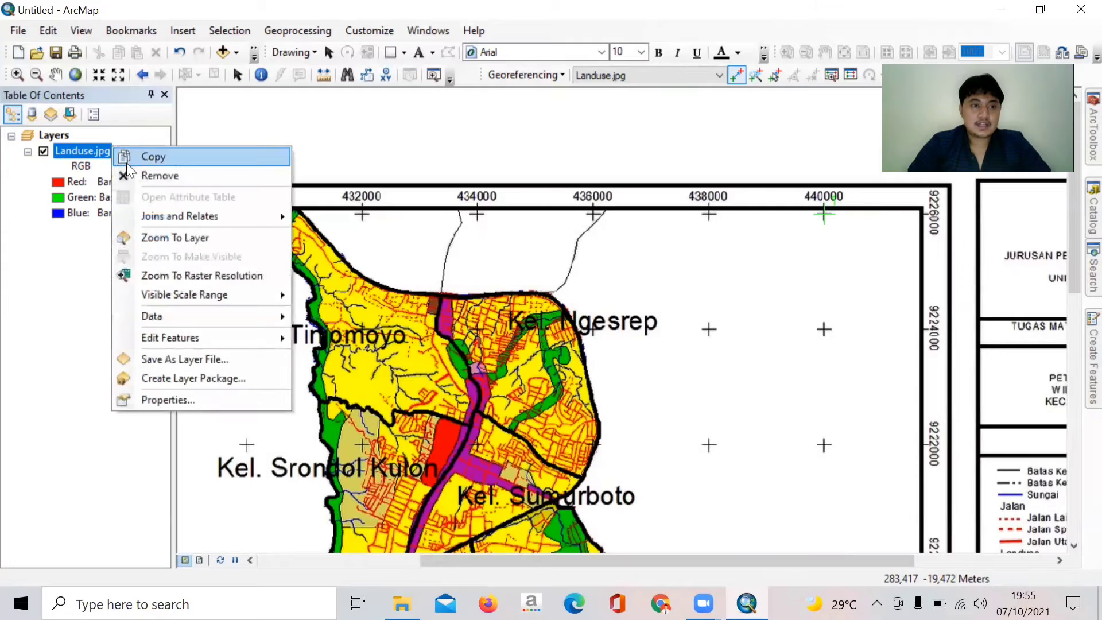
pyautogui.click(186, 237)
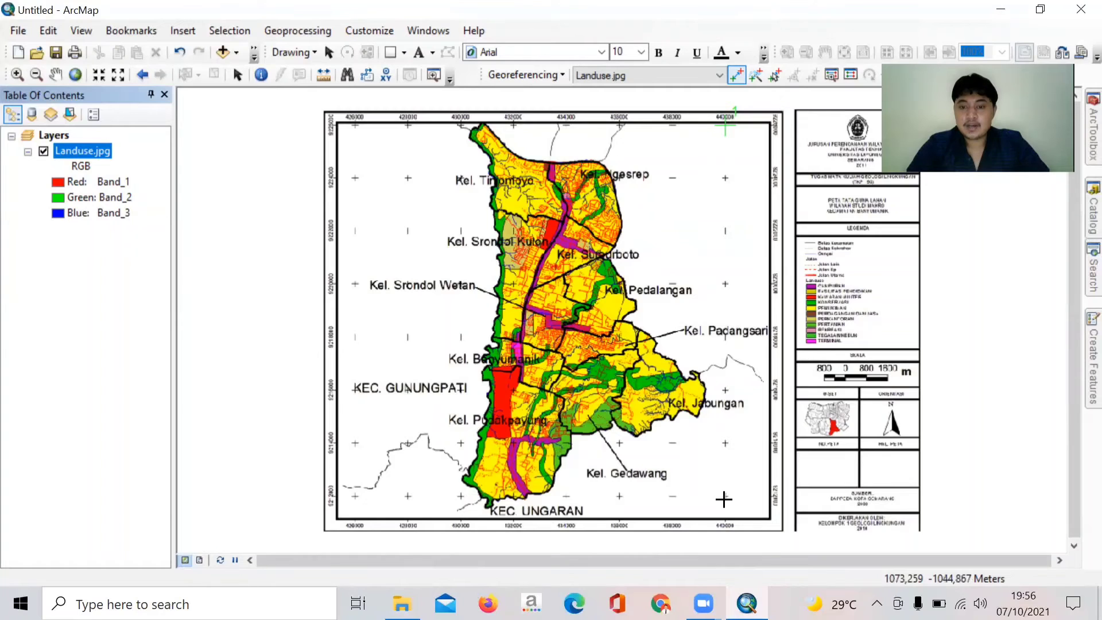
pyautogui.scroll(-5, 724, 499)
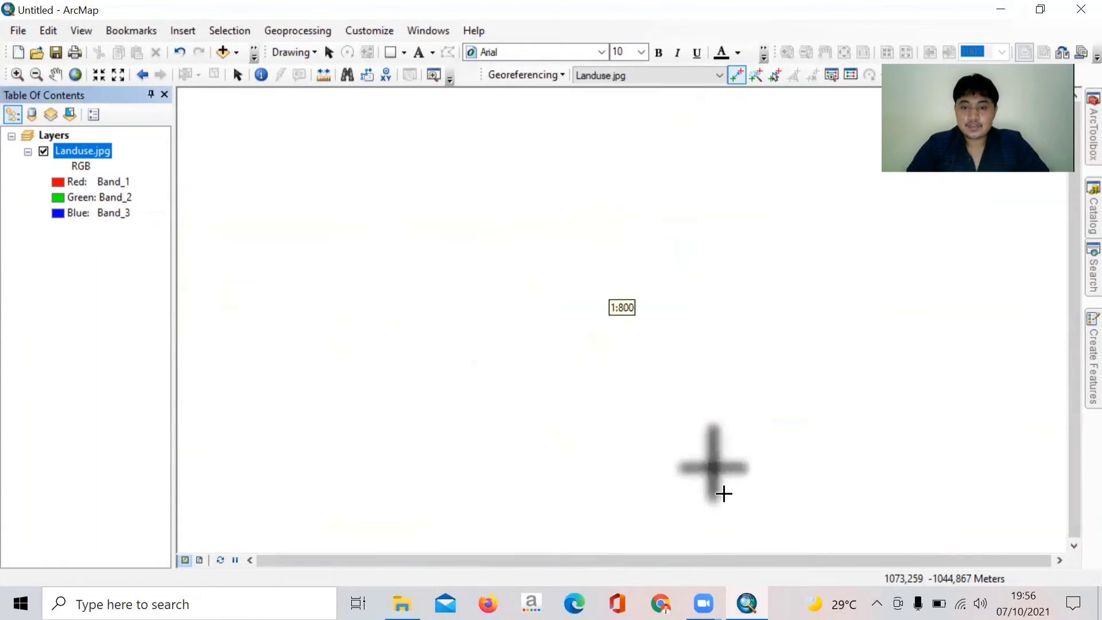
pyautogui.scroll(-4, 715, 487)
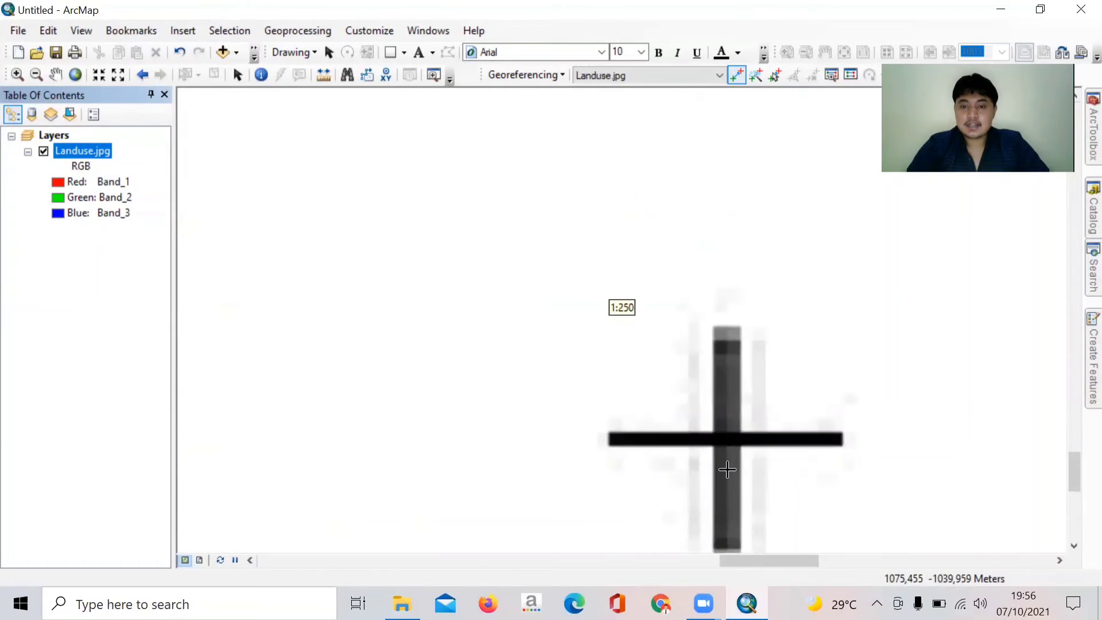
pyautogui.scroll(-3, 735, 443)
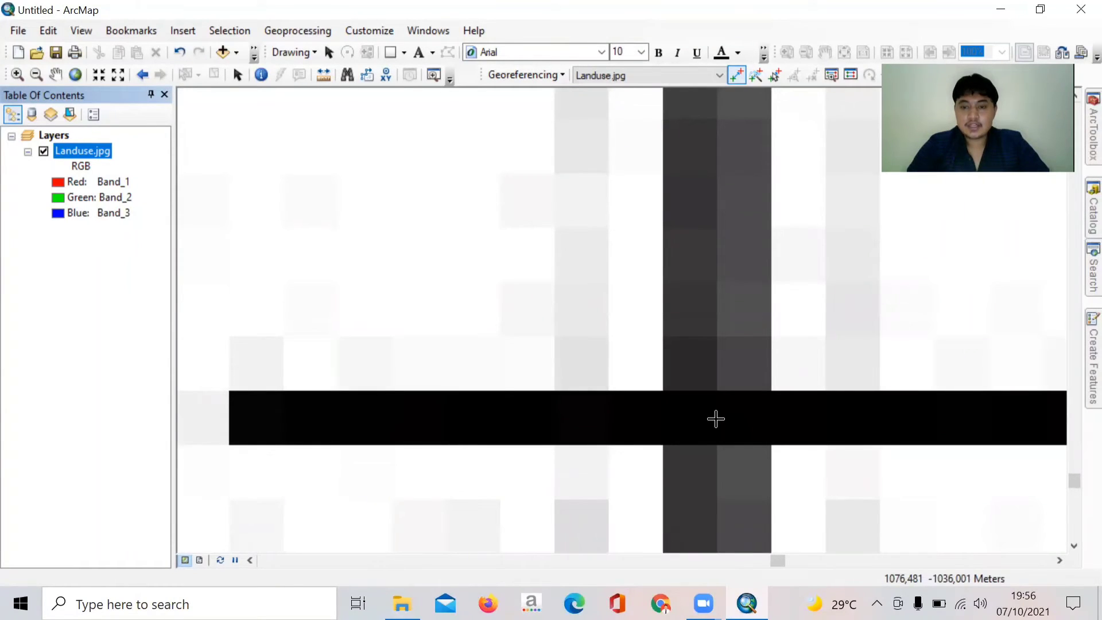
pyautogui.click(716, 419)
pyautogui.scroll(-3, 721, 414)
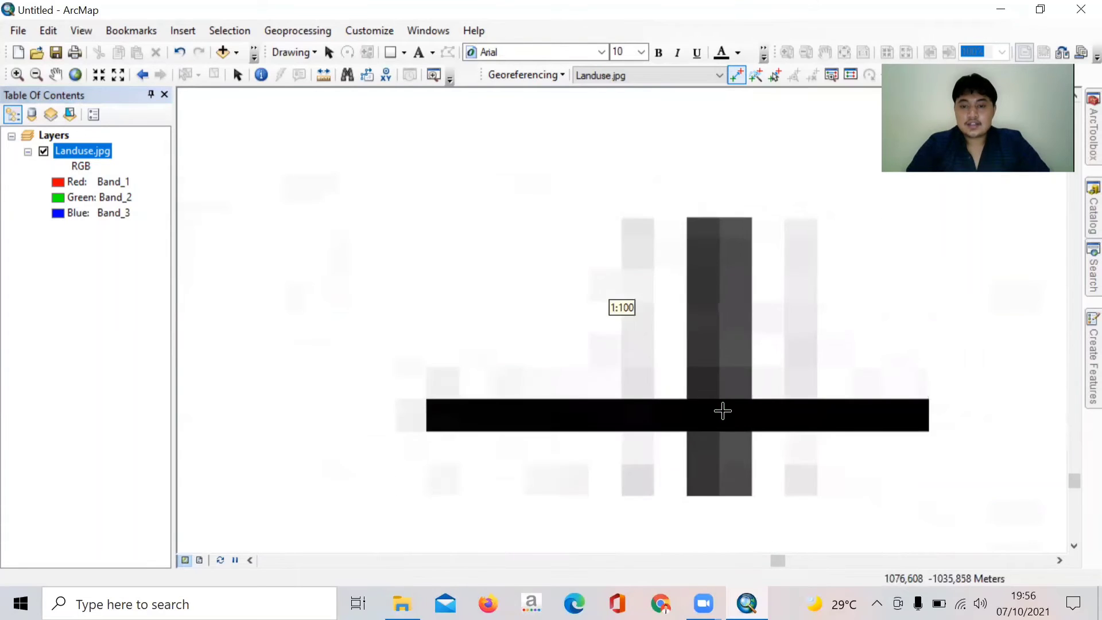
pyautogui.scroll(-2, 723, 411)
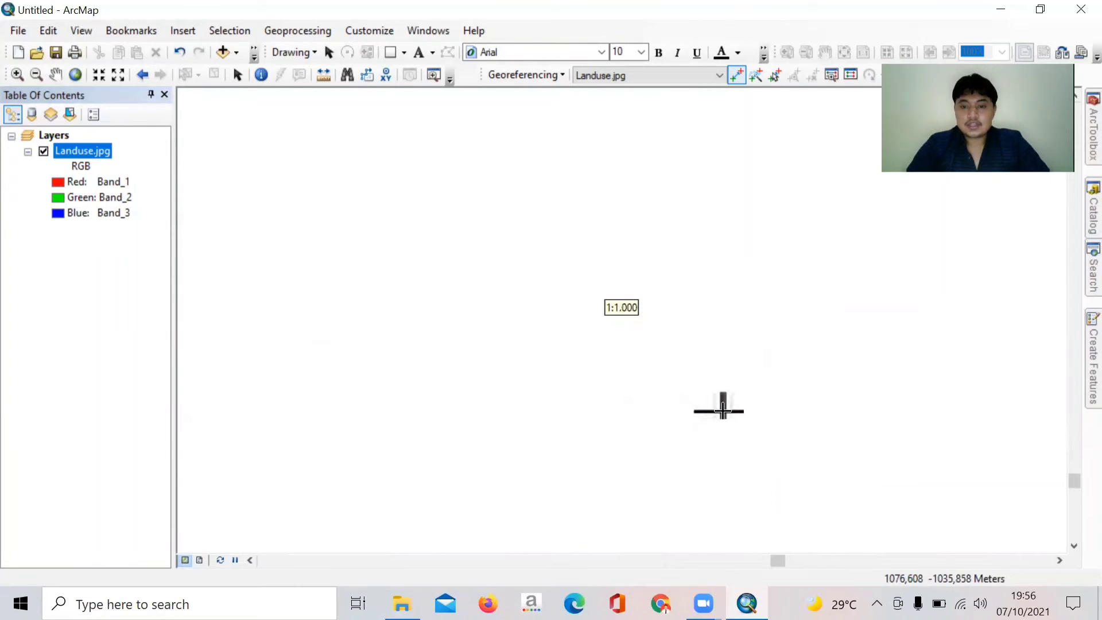
pyautogui.scroll(-5, 723, 411)
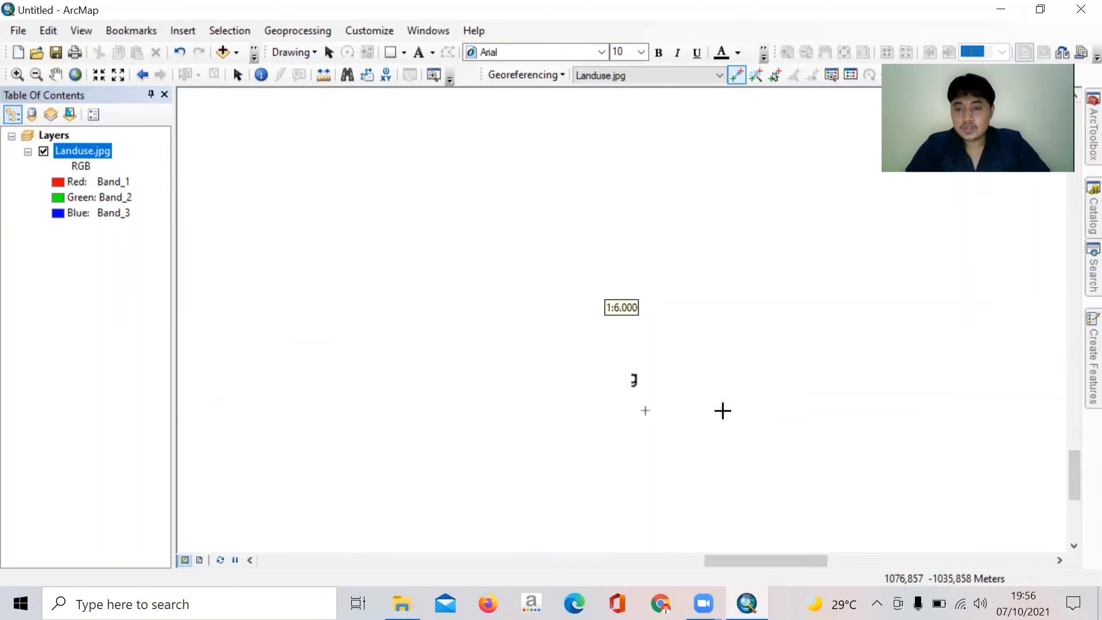
pyautogui.scroll(4, 722, 425)
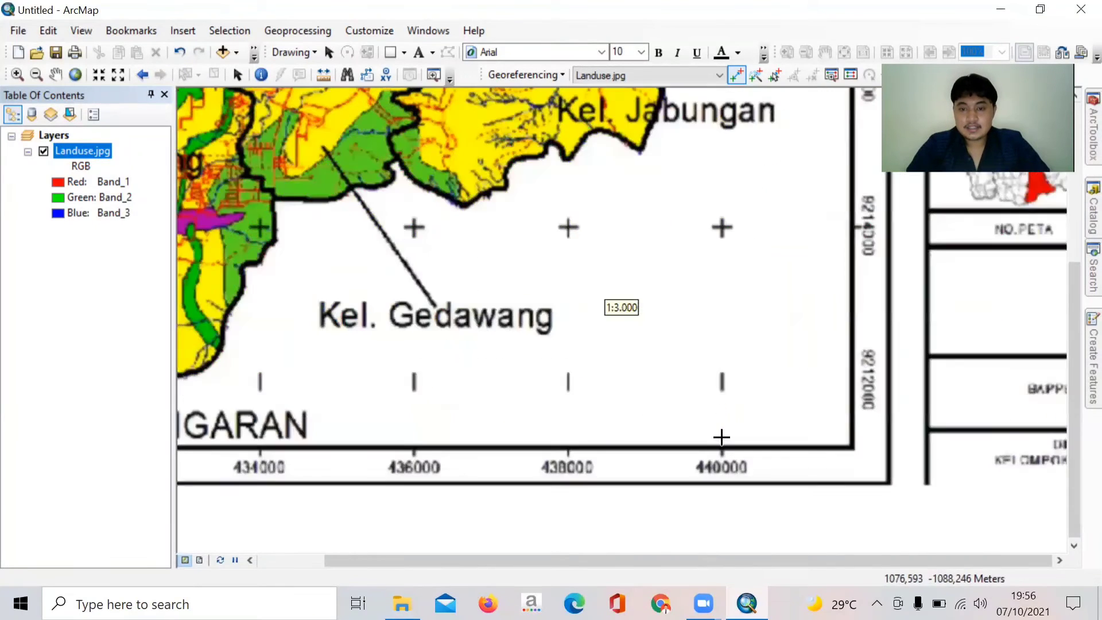
pyautogui.click(722, 354)
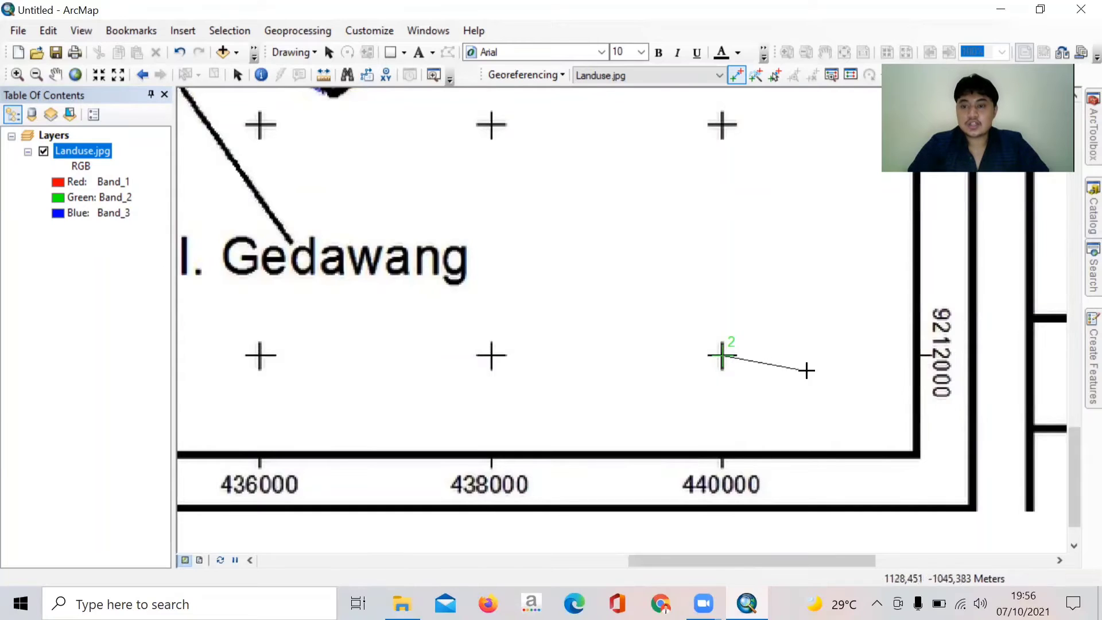
# - Assign the second control point the coordinates X 440000 and Y 9212000
pyautogui.rightClick(742, 361)
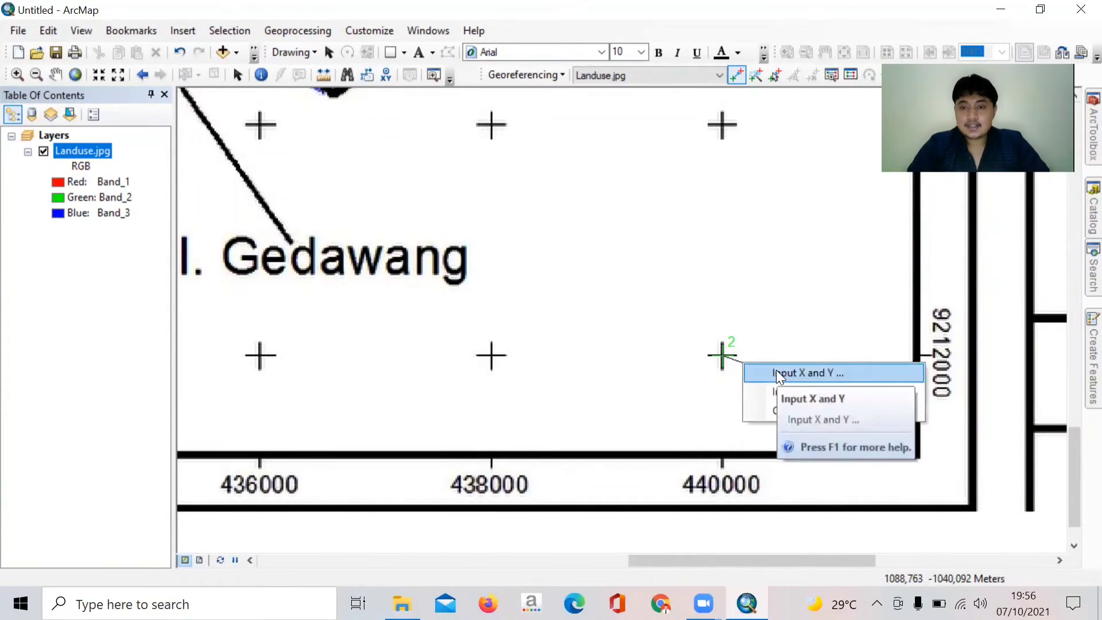
pyautogui.click(777, 369)
pyautogui.press('BackSpace')
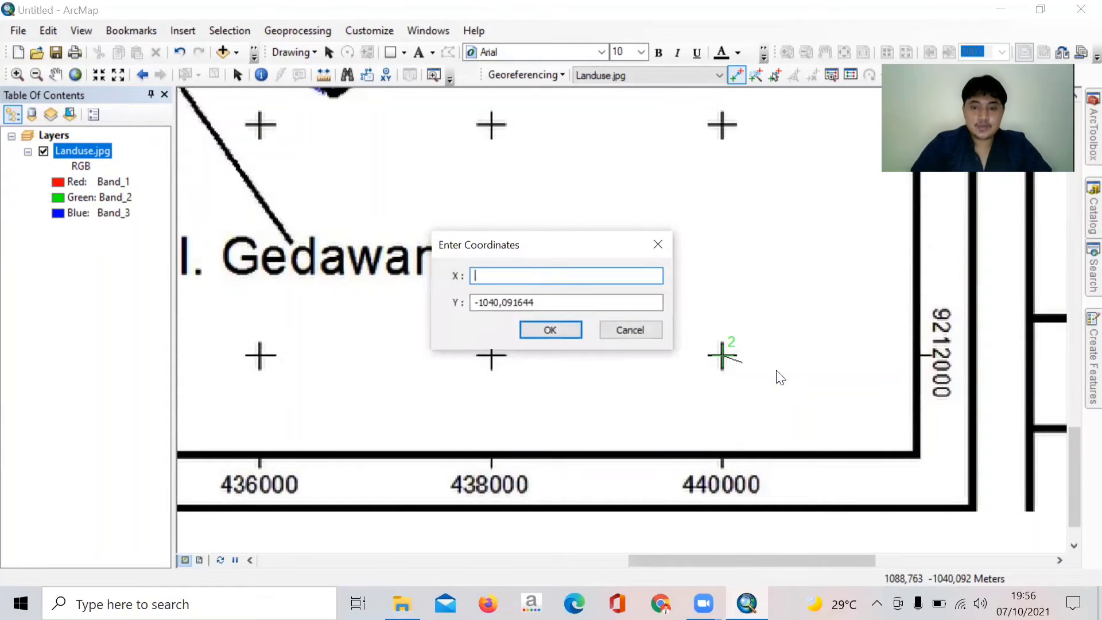
pyautogui.write('4')
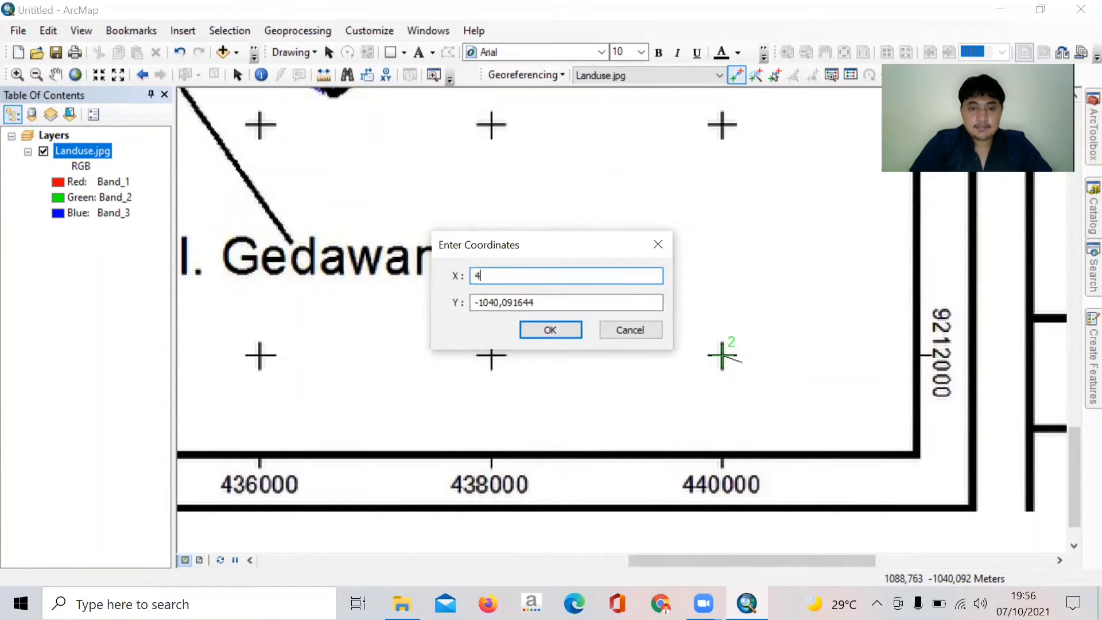
pyautogui.write('40000')
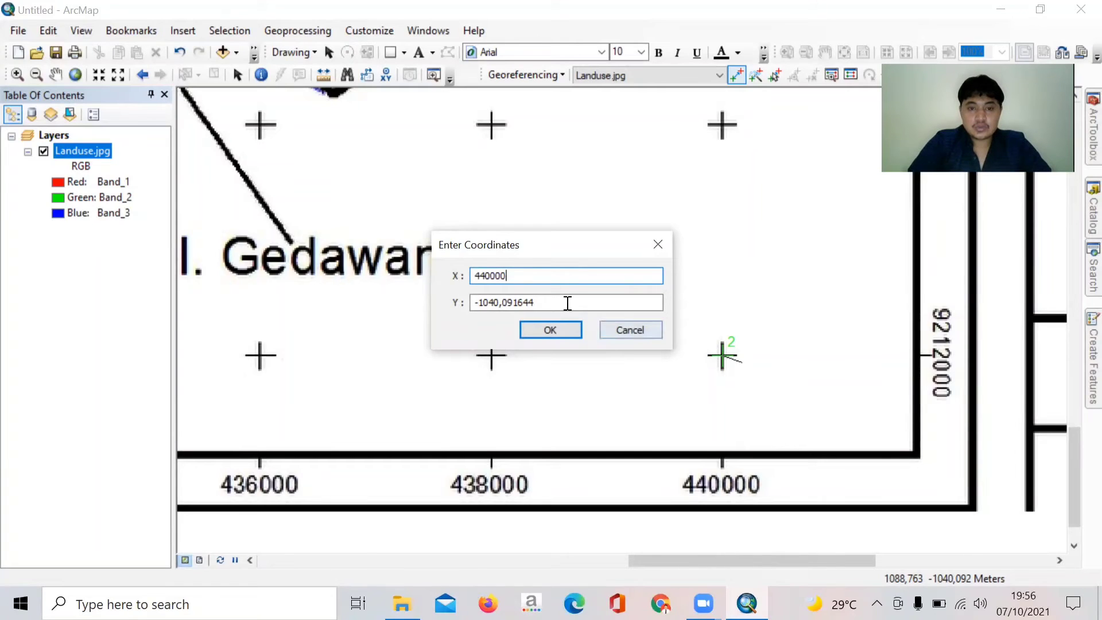
pyautogui.press('Tab')
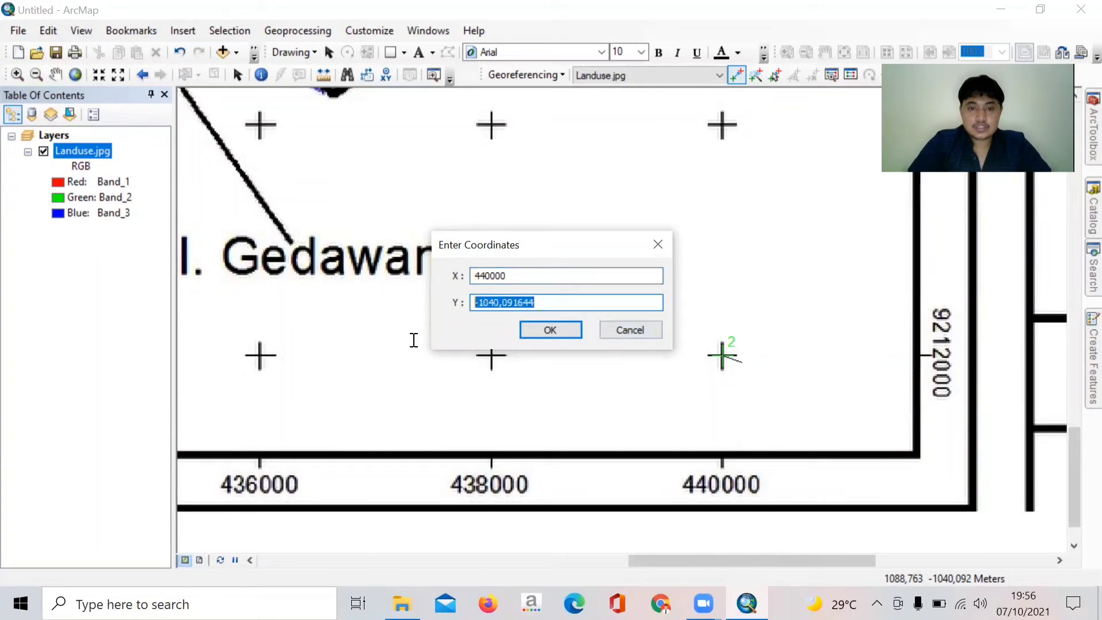
pyautogui.press('BackSpace')
pyautogui.write('9212000')
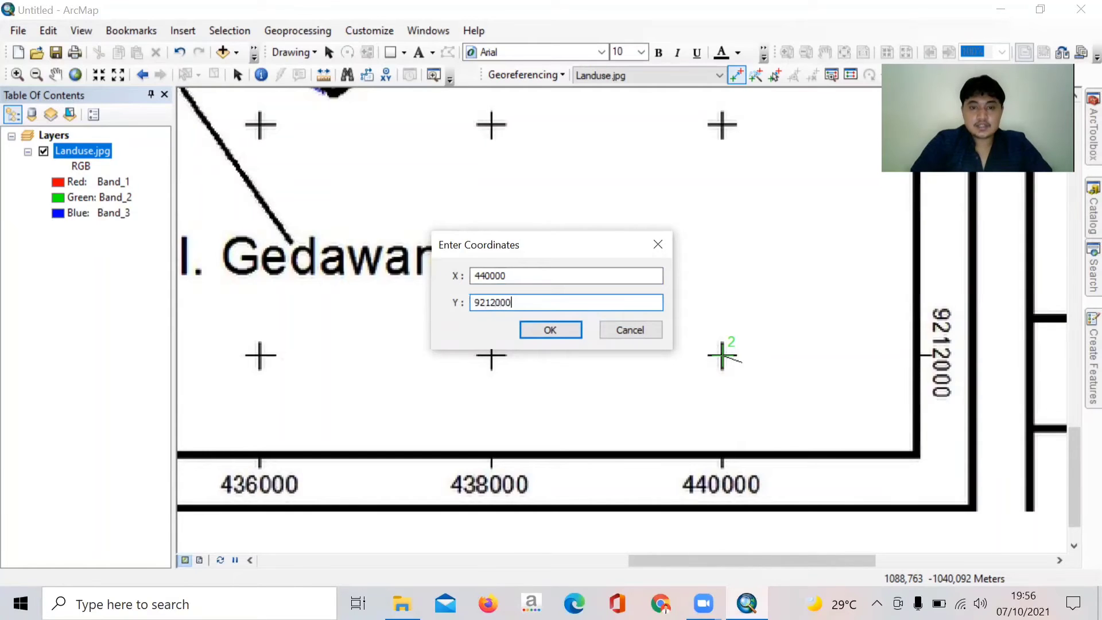
pyautogui.click(561, 330)
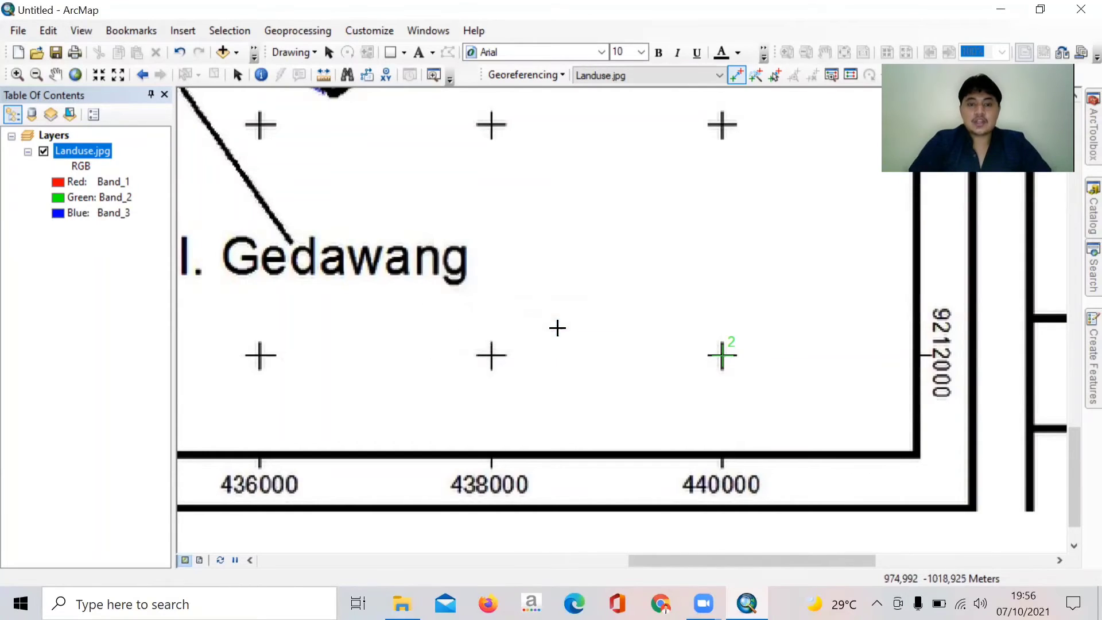
# - Place the third control point on the center of the map's lower-left grid cross
pyautogui.rightClick(123, 153)
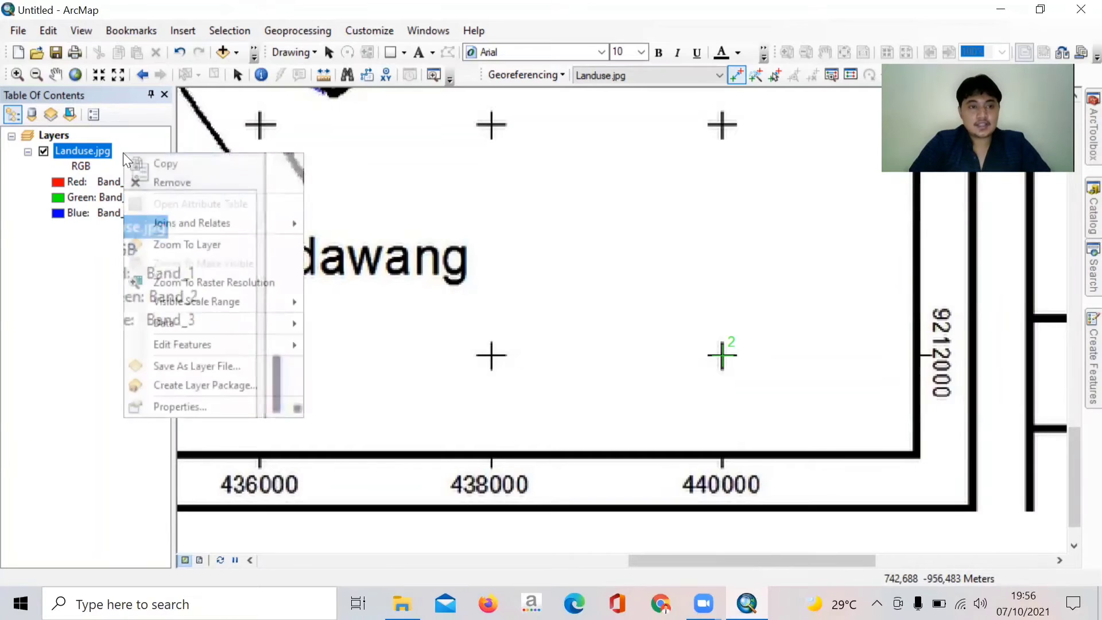
pyautogui.click(184, 245)
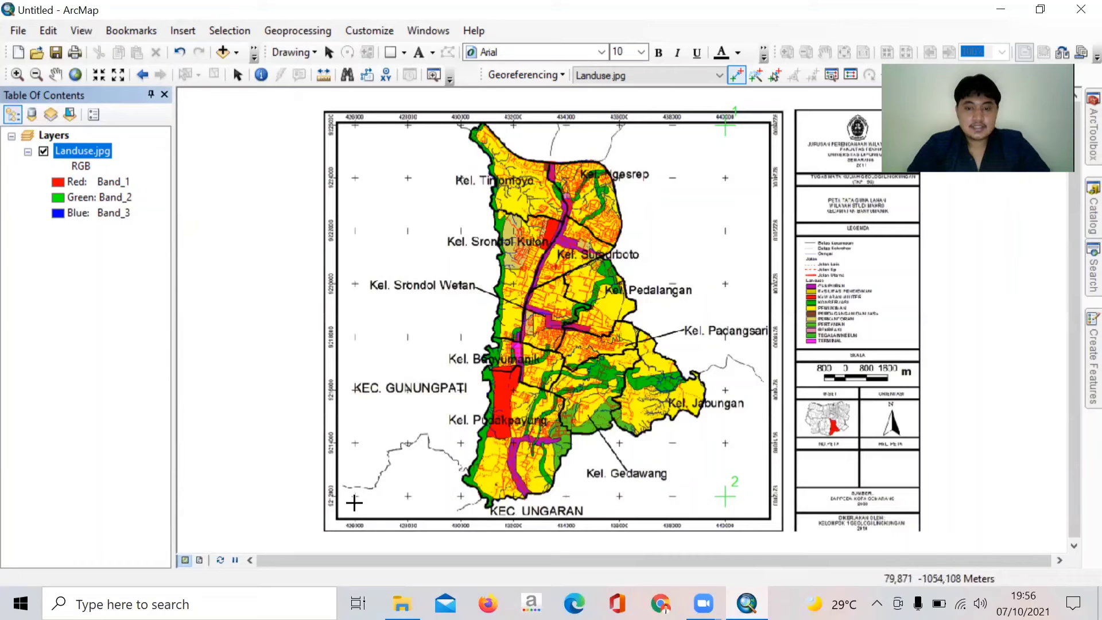
pyautogui.scroll(-10, 354, 503)
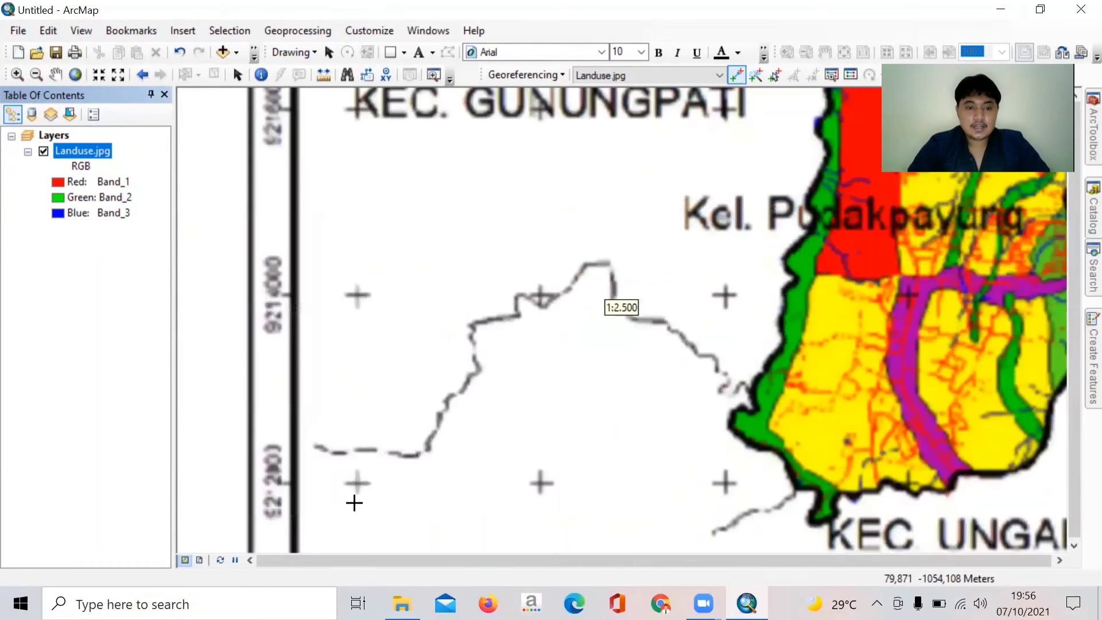
pyautogui.scroll(-6, 372, 459)
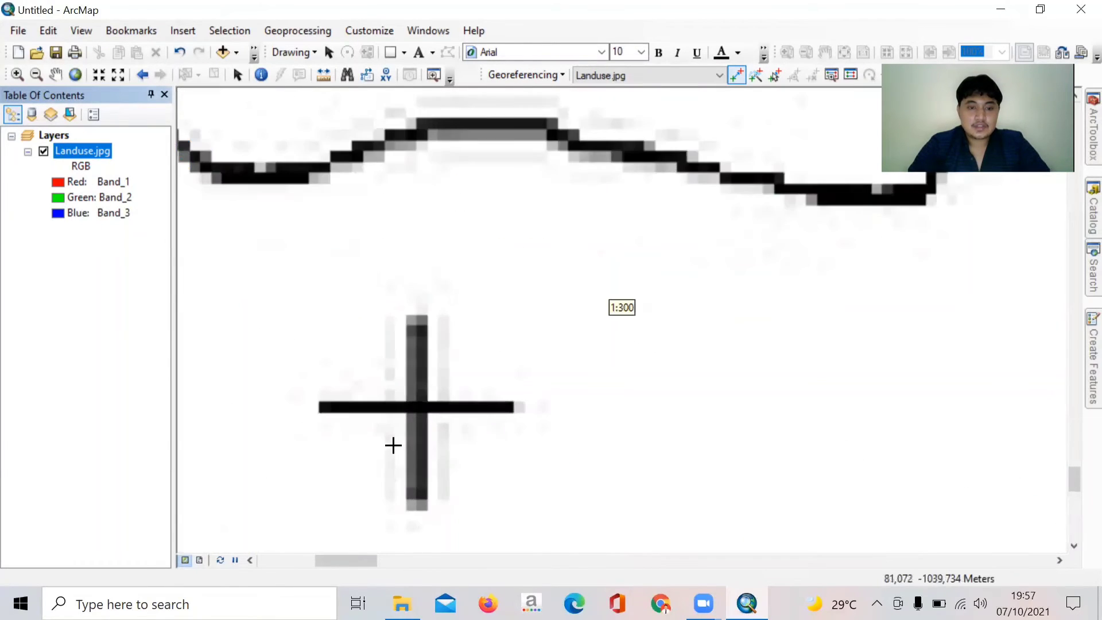
pyautogui.scroll(-1, 364, 419)
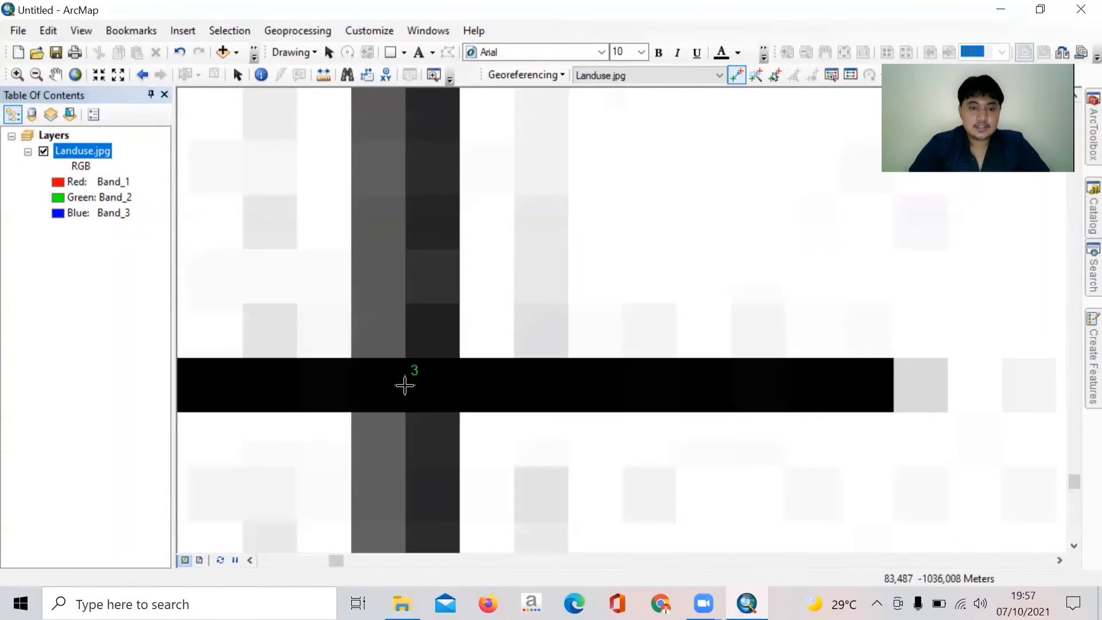
pyautogui.scroll(4, 405, 384)
pyautogui.scroll(4, 405, 386)
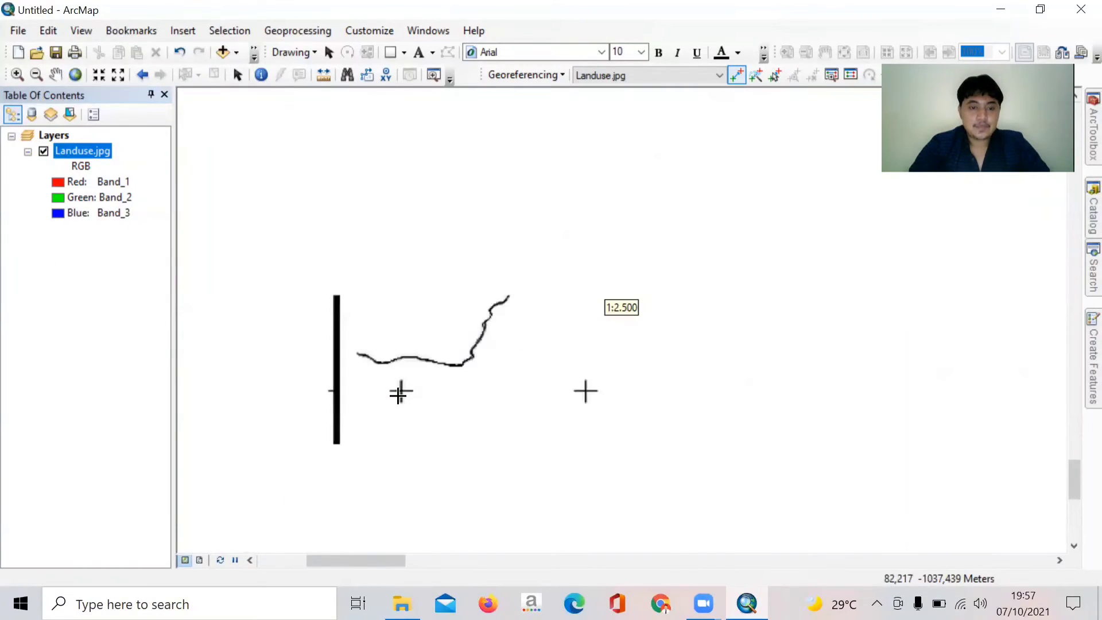
pyautogui.click(400, 391)
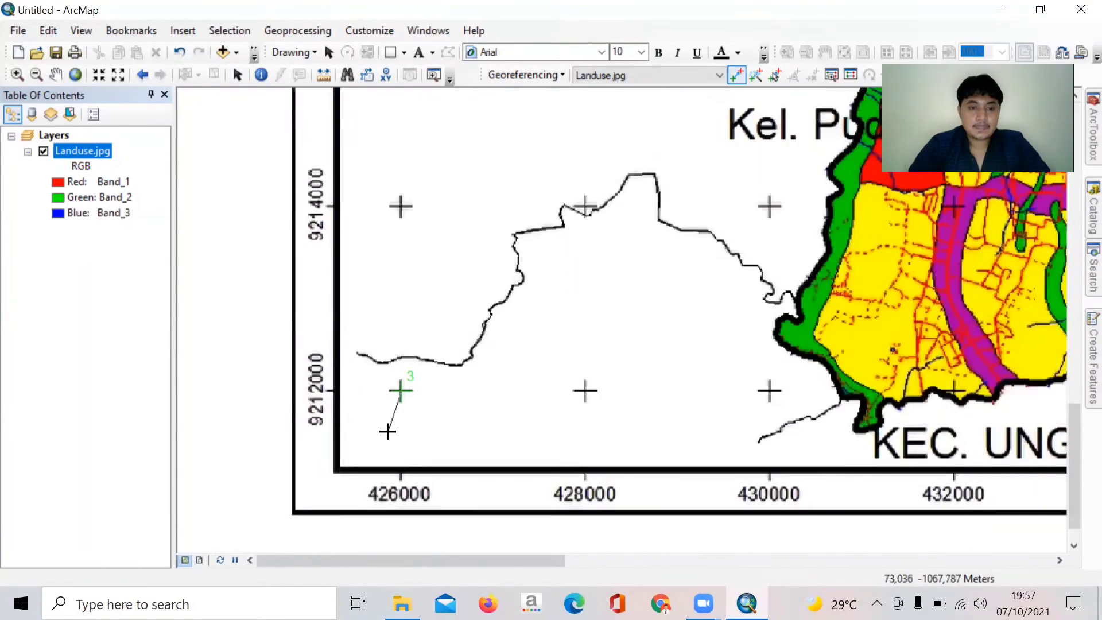
# - Assign the third control point the coordinates X 426000 and Y 9212000
pyautogui.rightClick(438, 383)
pyautogui.click(457, 388)
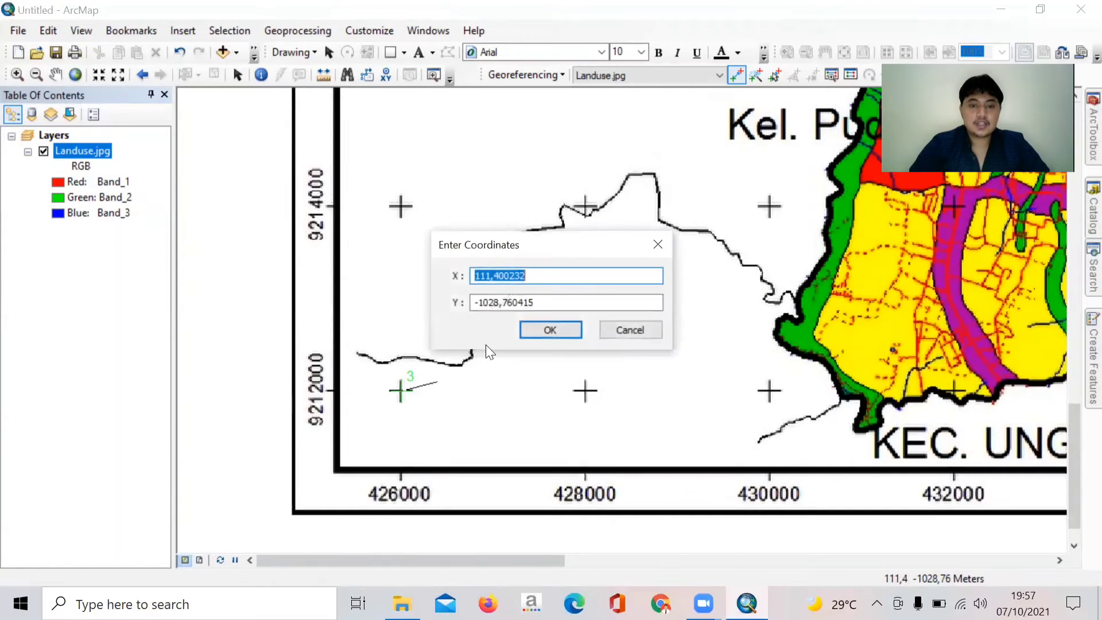
pyautogui.press('BackSpace')
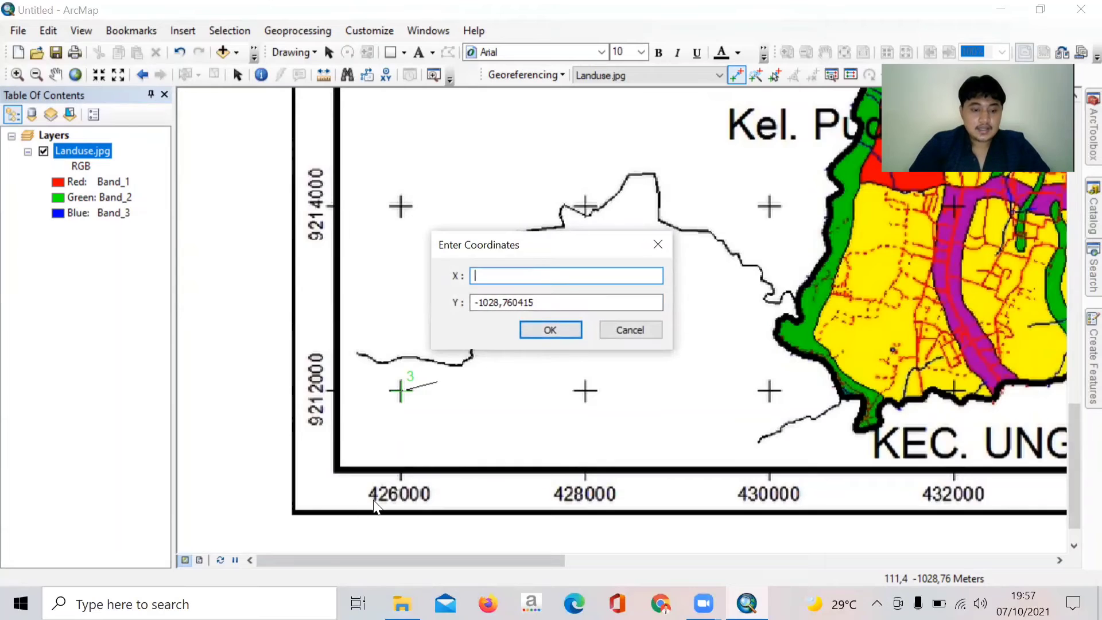
pyautogui.write('426')
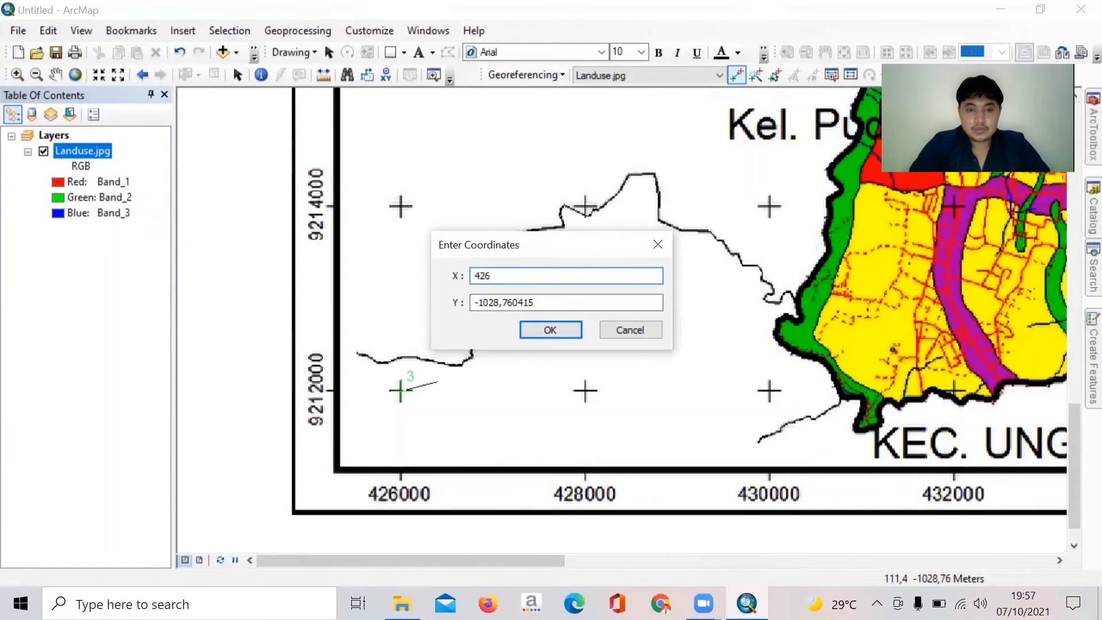
pyautogui.write('000')
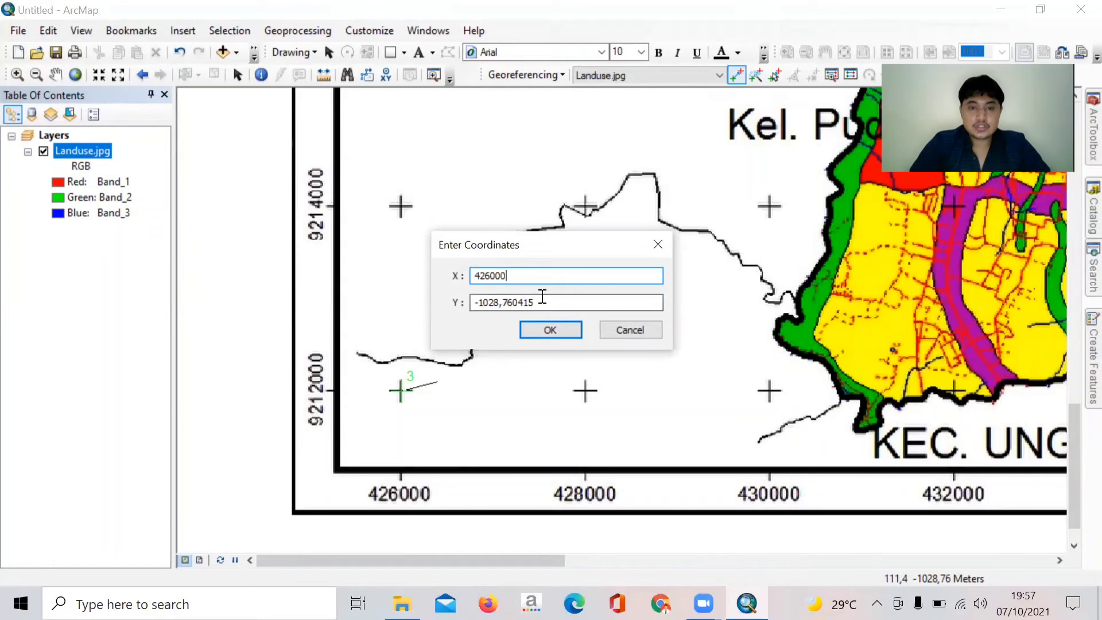
pyautogui.moveTo(541, 299); pyautogui.dragTo(461, 323)
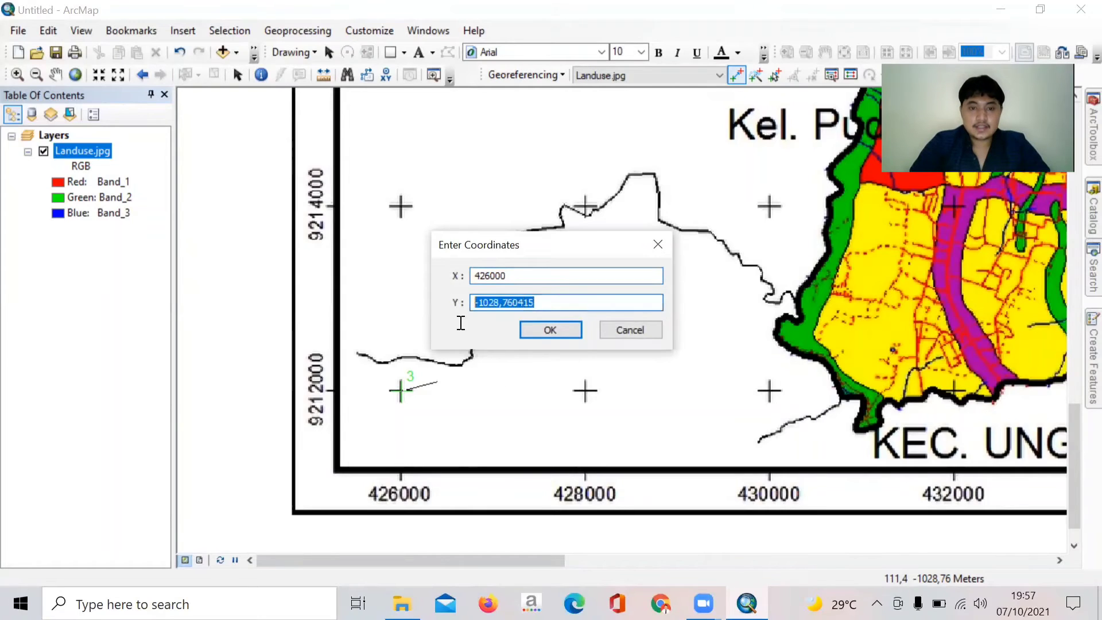
pyautogui.press('BackSpace')
pyautogui.write('9')
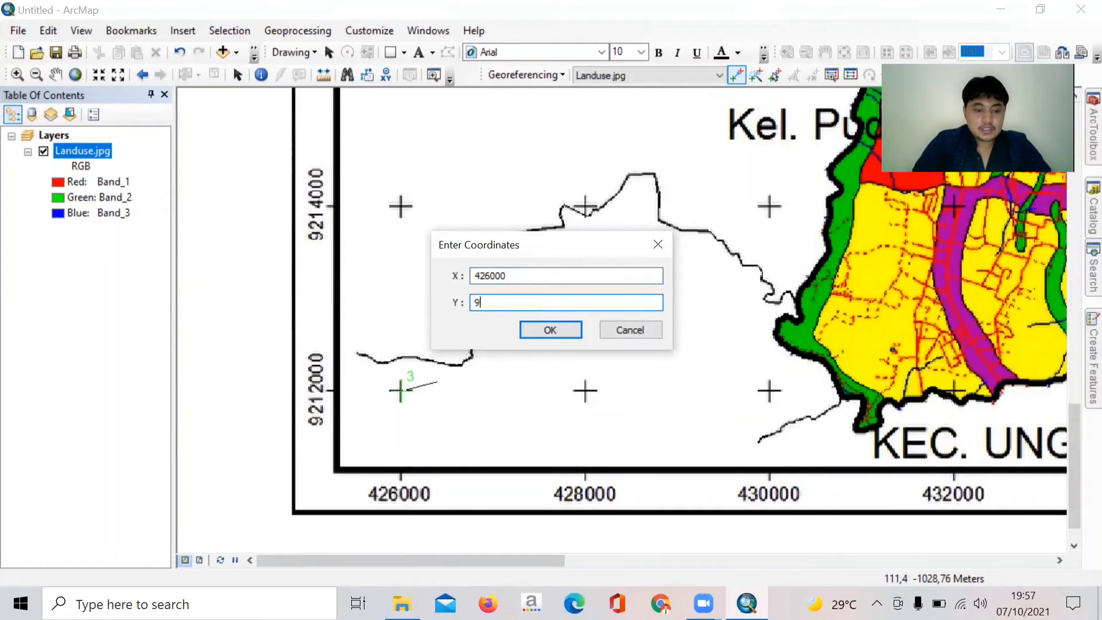
pyautogui.write('21200')
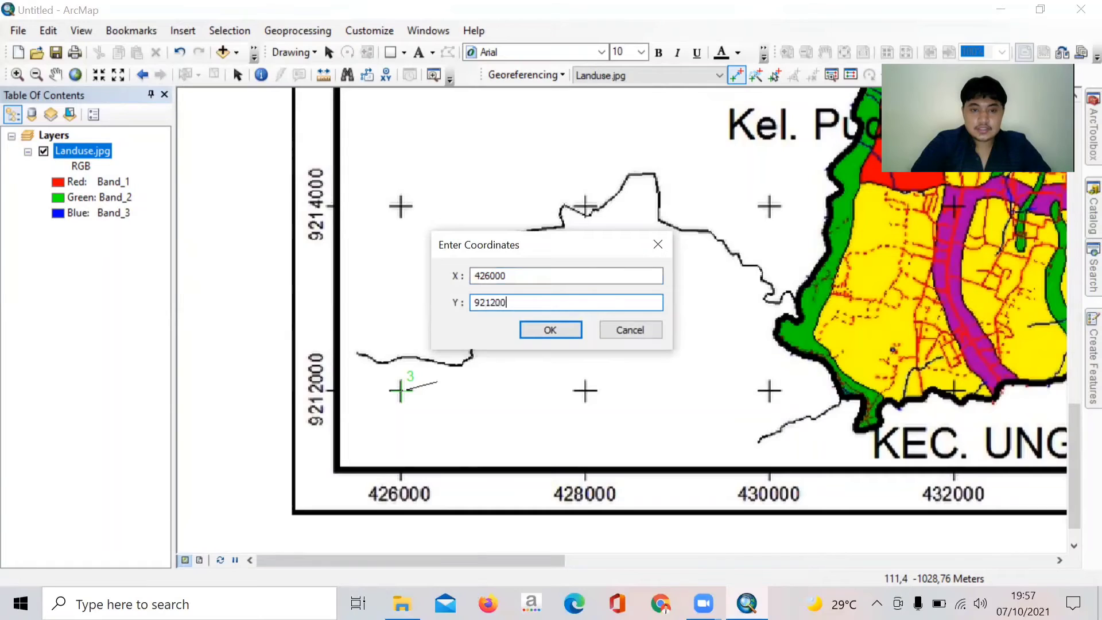
pyautogui.write('0')
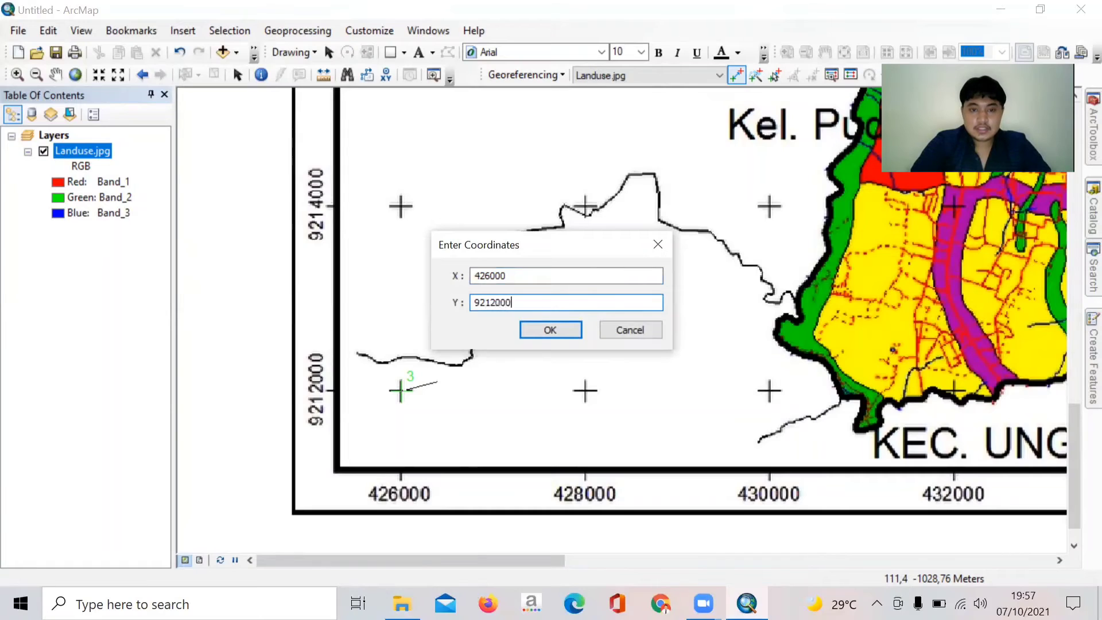
pyautogui.click(551, 330)
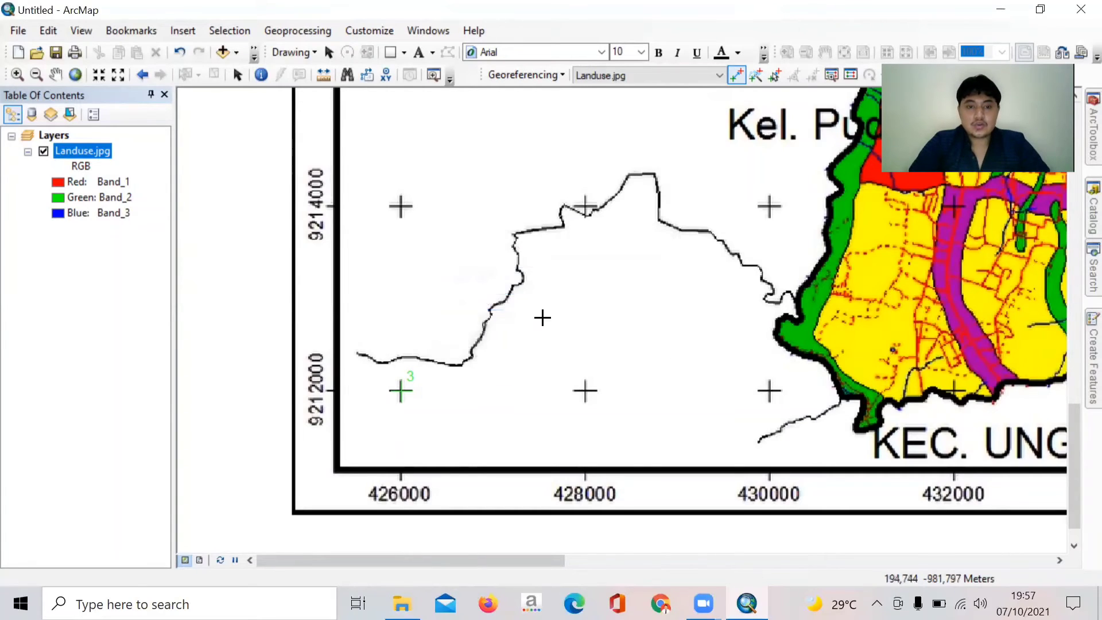
# - Place the fourth control point on the center of the map's upper-left grid cross
pyautogui.rightClick(123, 152)
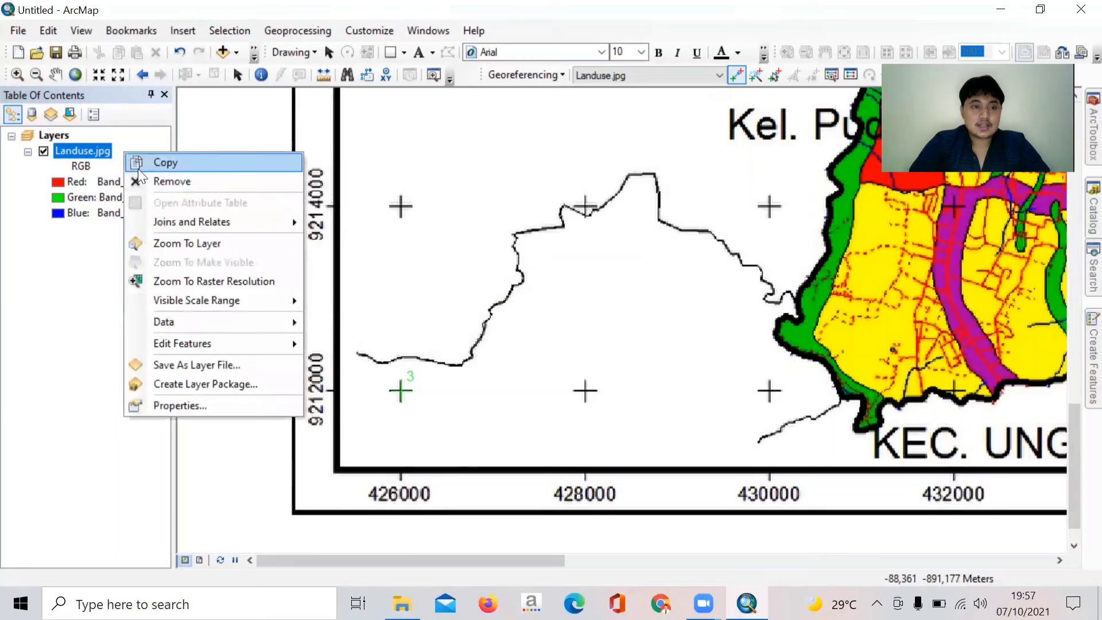
pyautogui.click(176, 244)
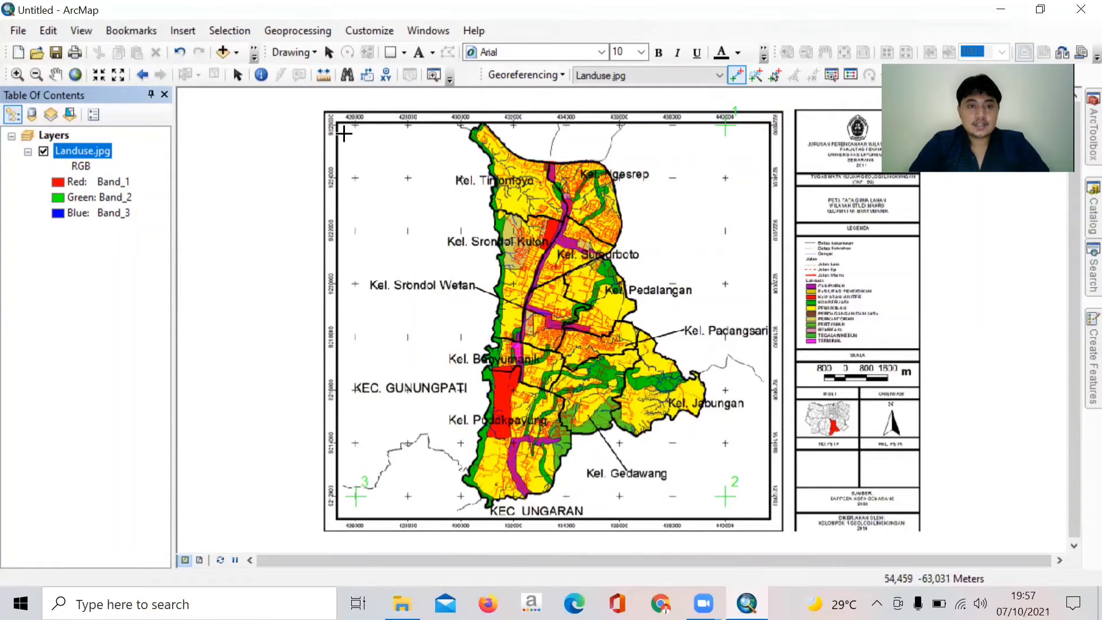
pyautogui.moveTo(353, 137); pyautogui.dragTo(385, 186)
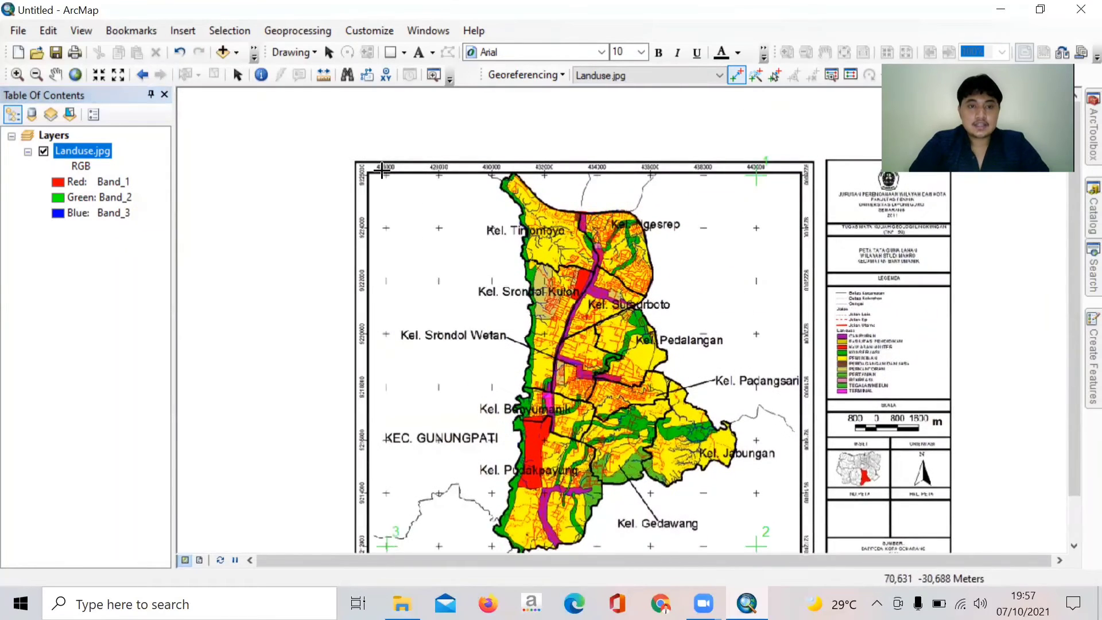
pyautogui.scroll(6, 381, 170)
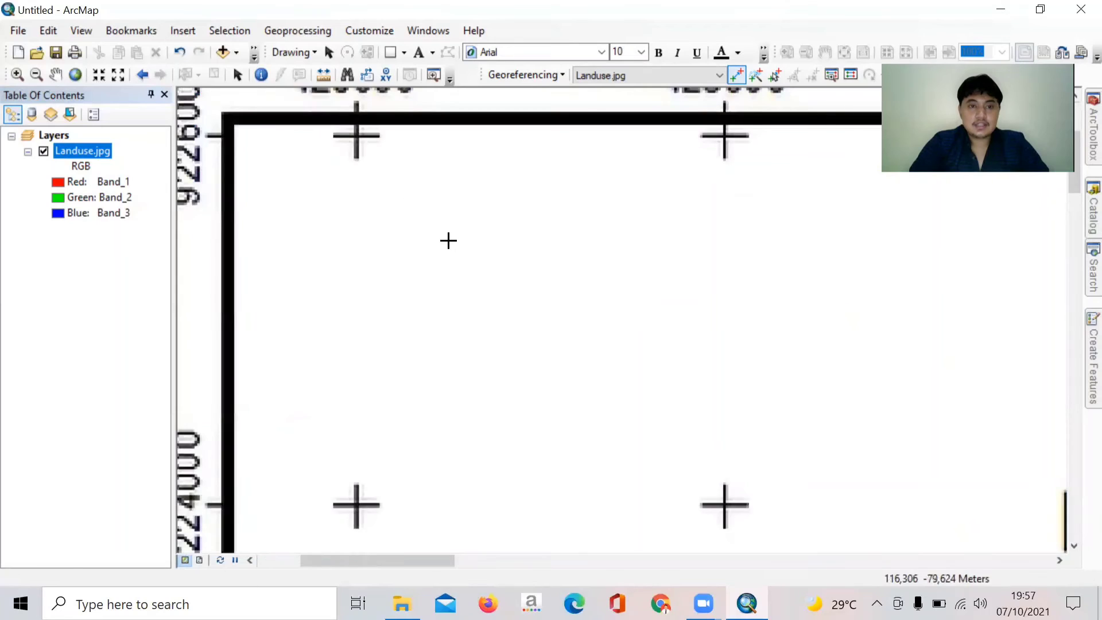
pyautogui.moveTo(415, 210); pyautogui.dragTo(496, 309)
pyautogui.scroll(3, 439, 237)
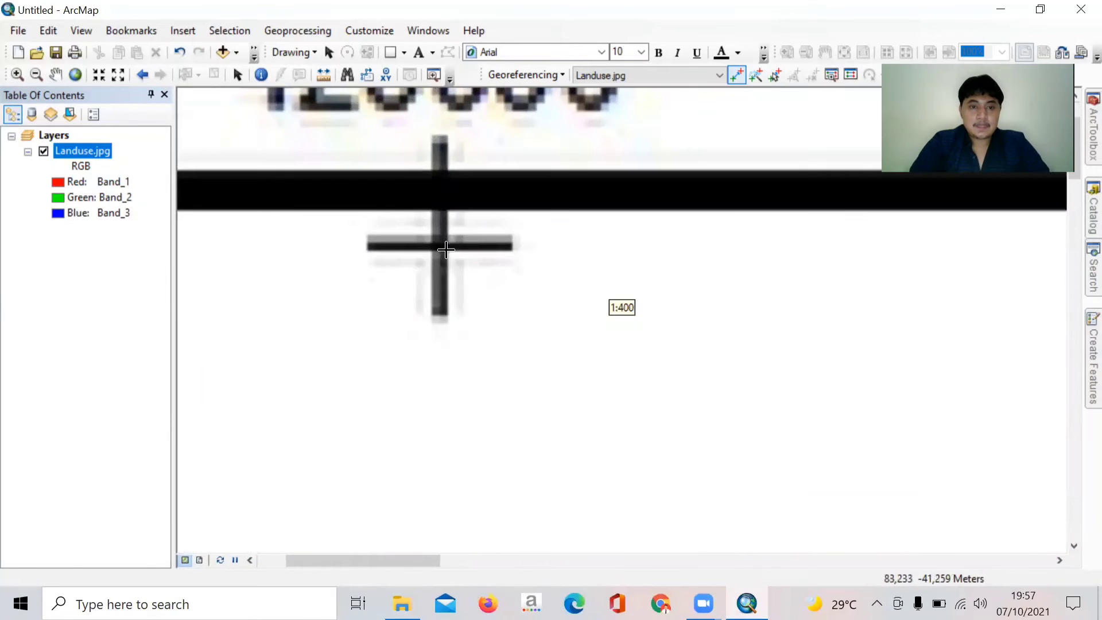
pyautogui.scroll(3, 446, 249)
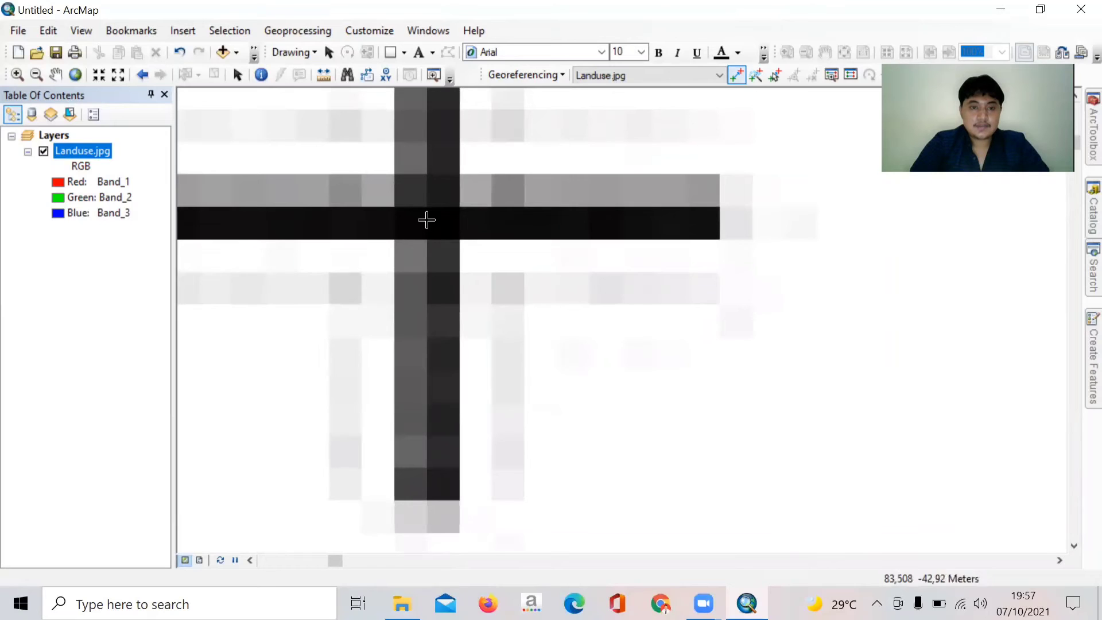
pyautogui.scroll(-3, 433, 216)
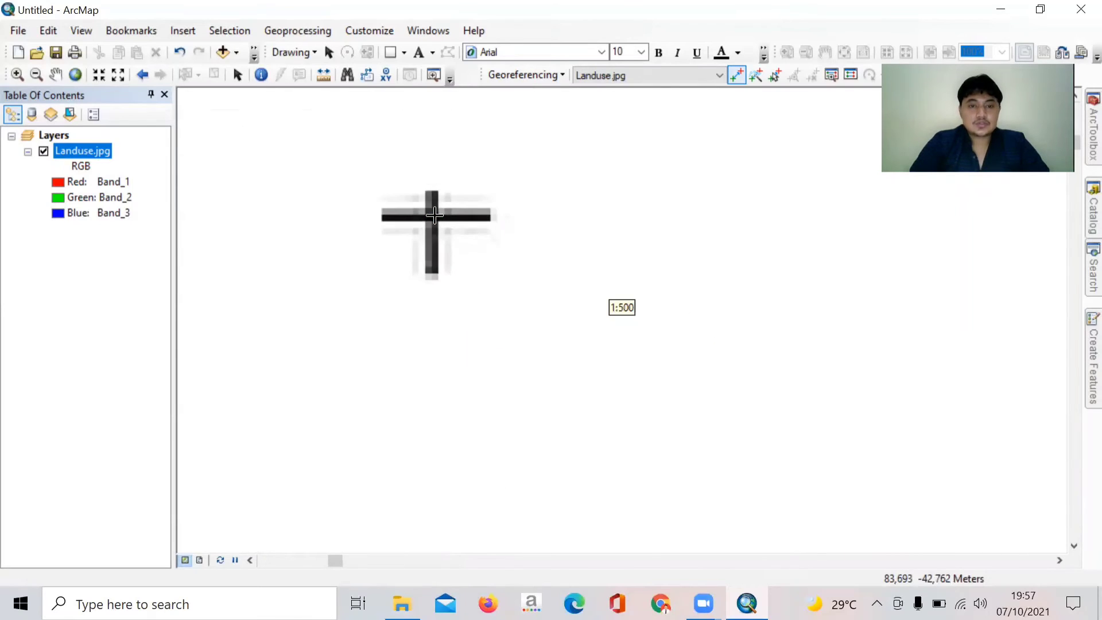
pyautogui.scroll(-2, 434, 215)
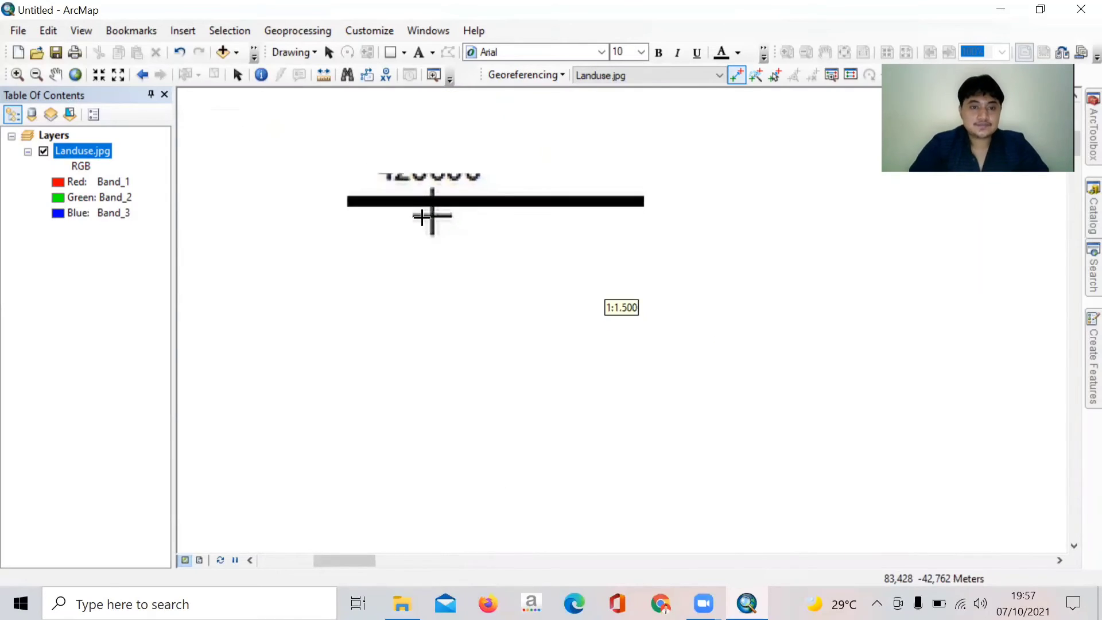
pyautogui.click(431, 214)
# - Assign the fourth control point the coordinates X 426000 and Y 9226000
pyautogui.rightClick(422, 218)
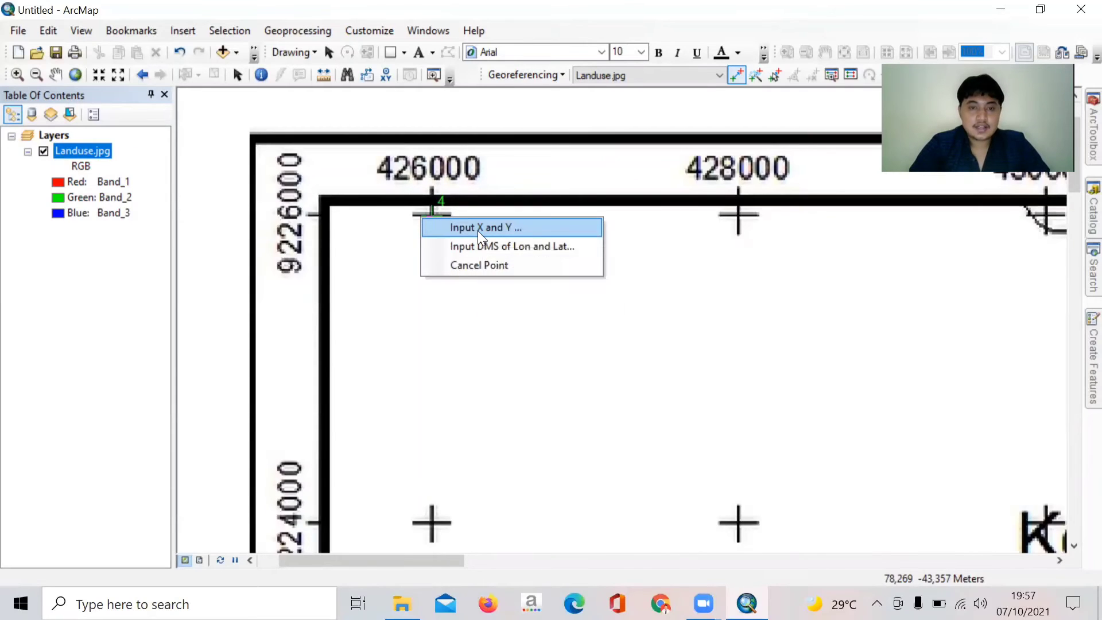
pyautogui.click(478, 227)
pyautogui.press('BackSpace')
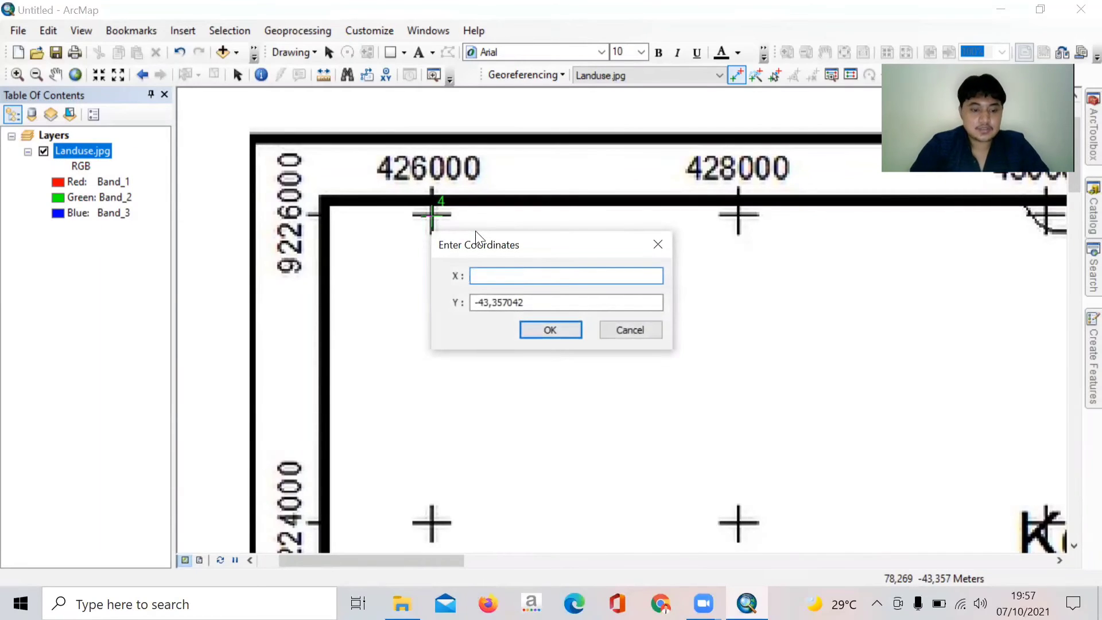
pyautogui.write('426000')
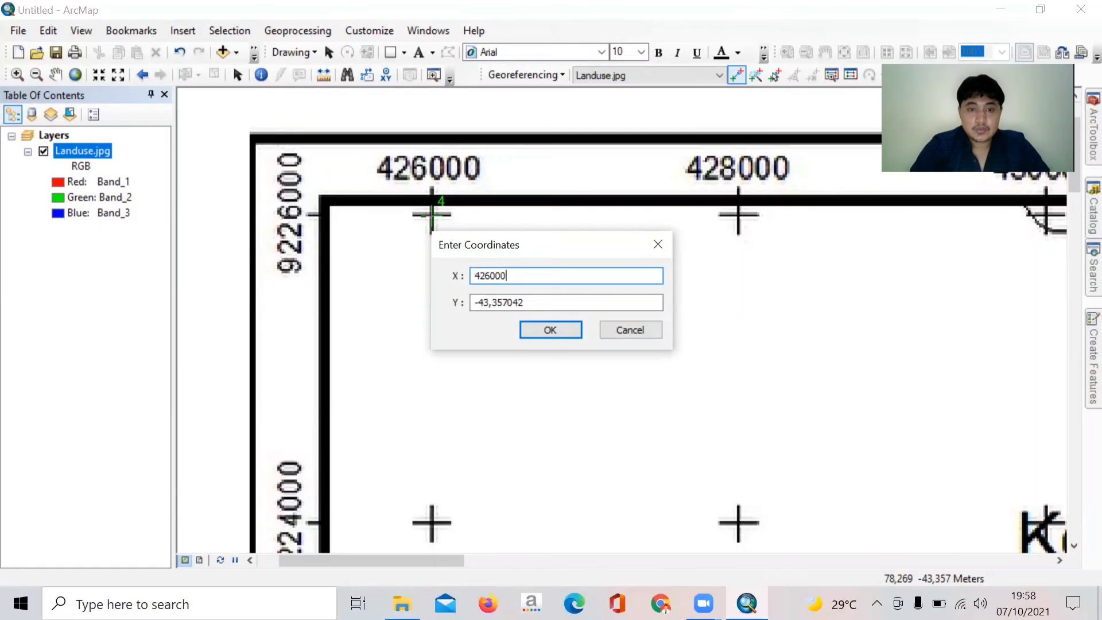
pyautogui.doubleClick(546, 302)
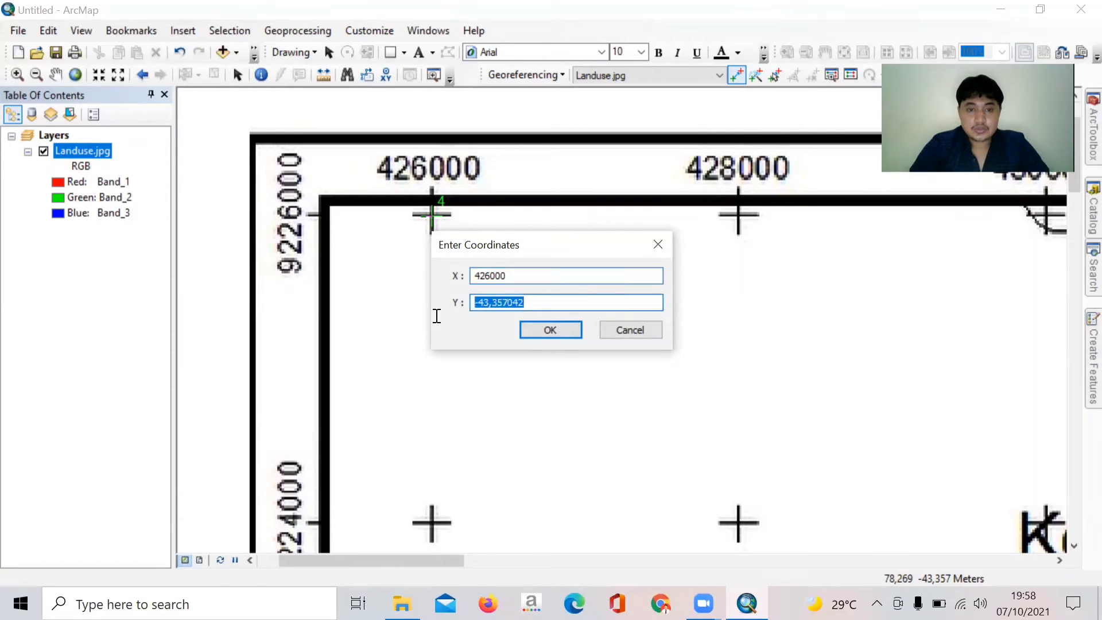
pyautogui.press('BackSpace')
pyautogui.write('9')
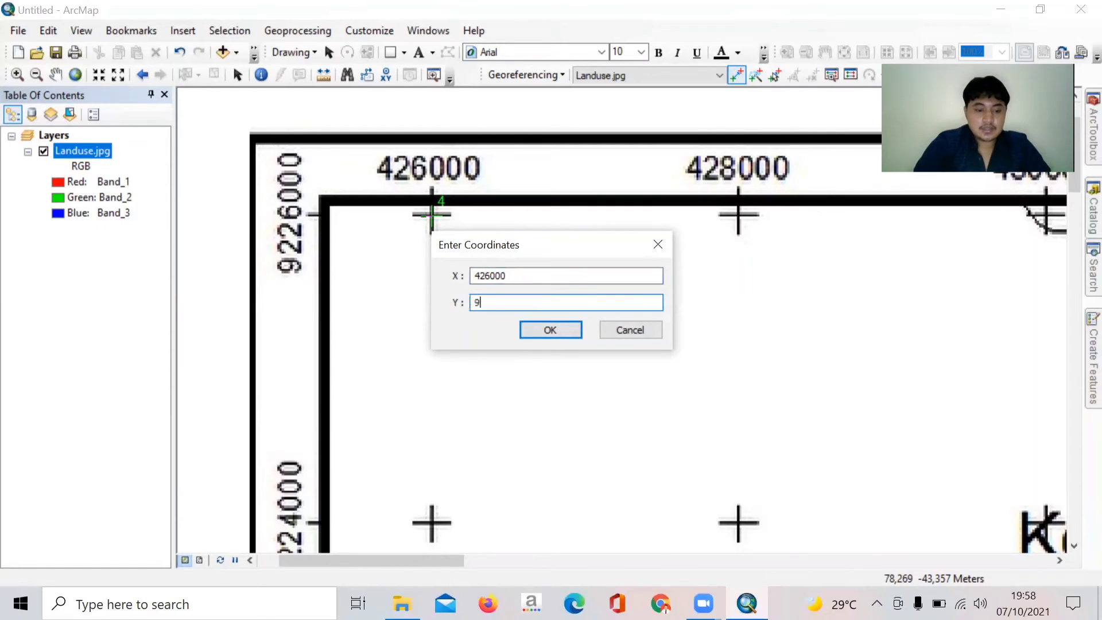
pyautogui.write('226')
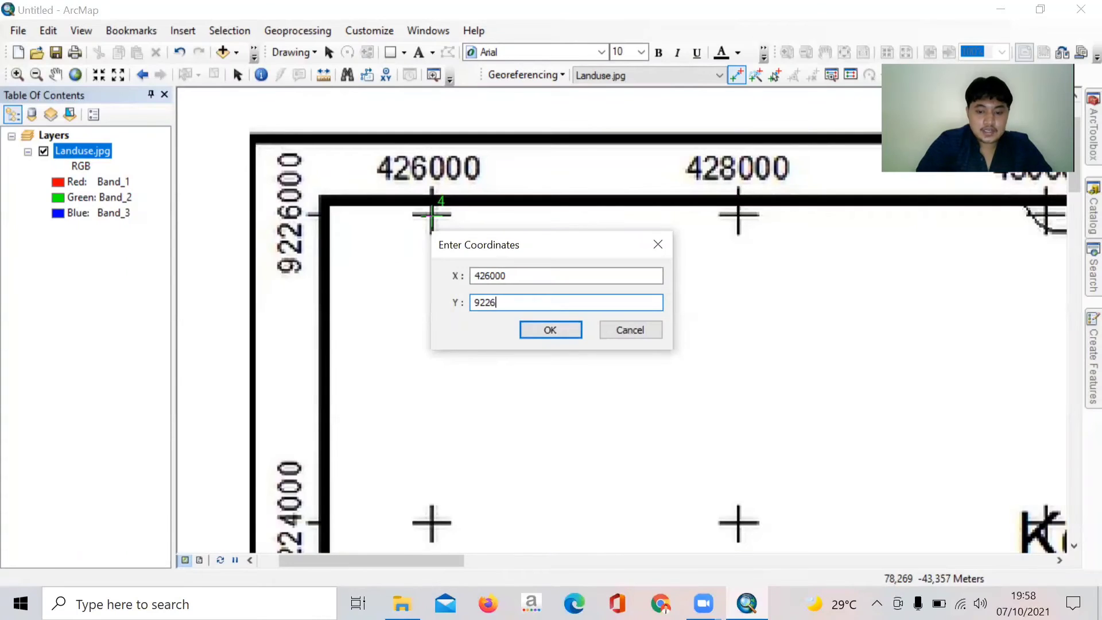
pyautogui.write('000')
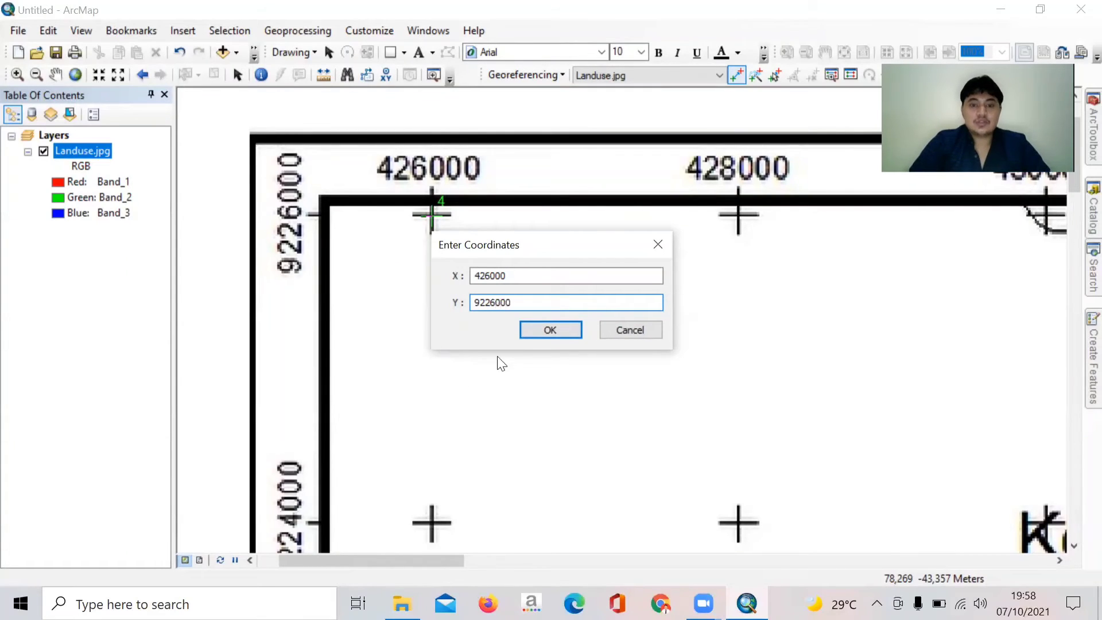
pyautogui.click(565, 324)
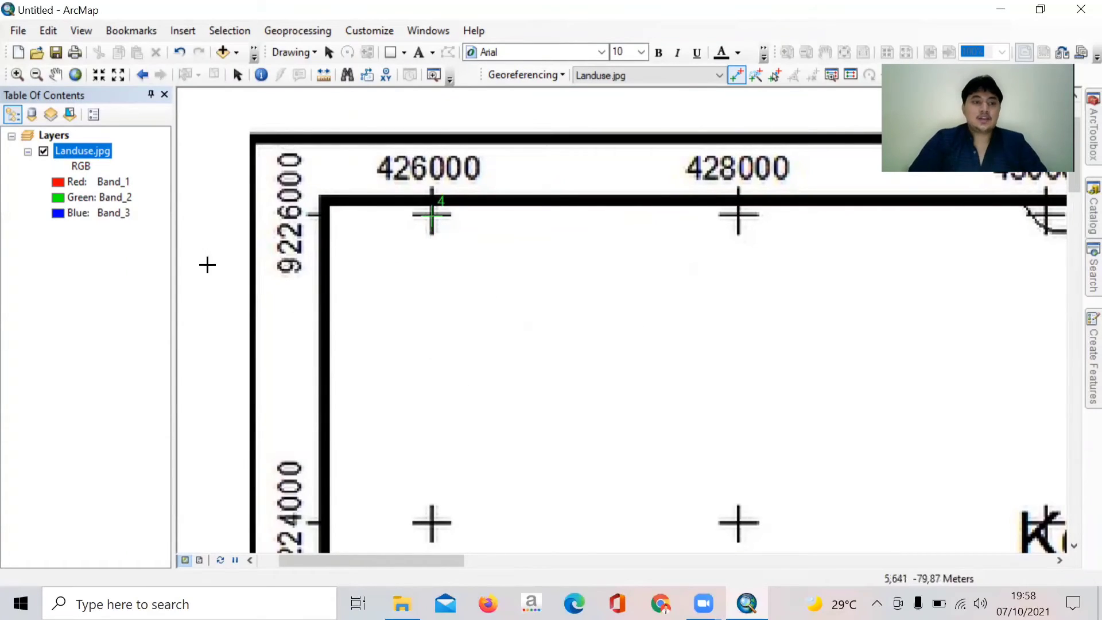
# - Turn on Auto Adjust for the georeferencing and zoom to the full extent of the Landuse.jpg layer
pyautogui.rightClick(125, 147)
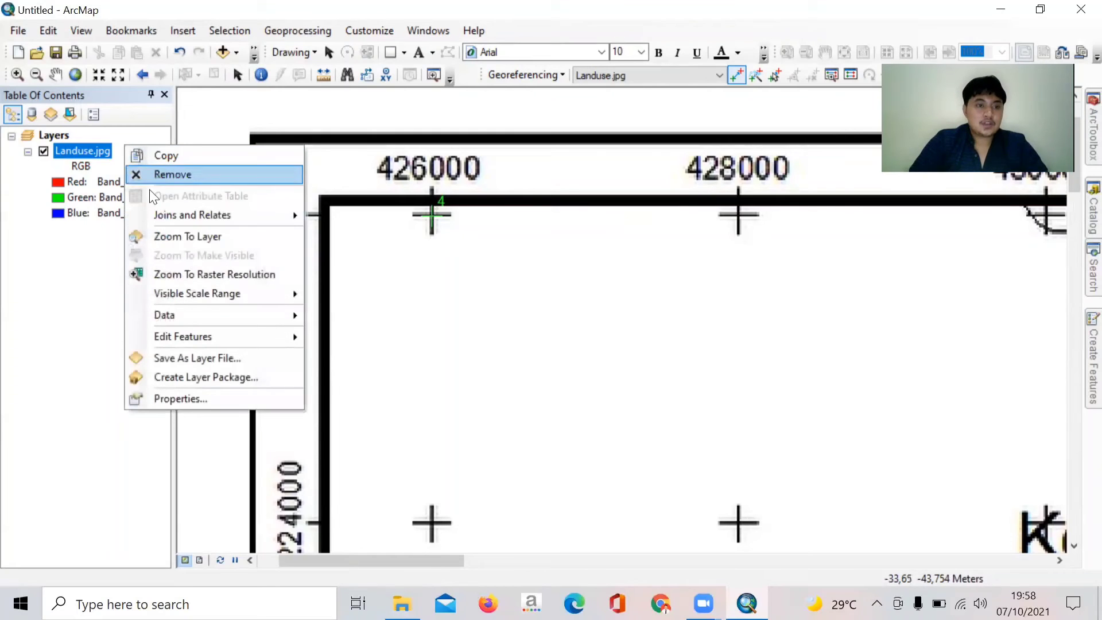
pyautogui.click(175, 236)
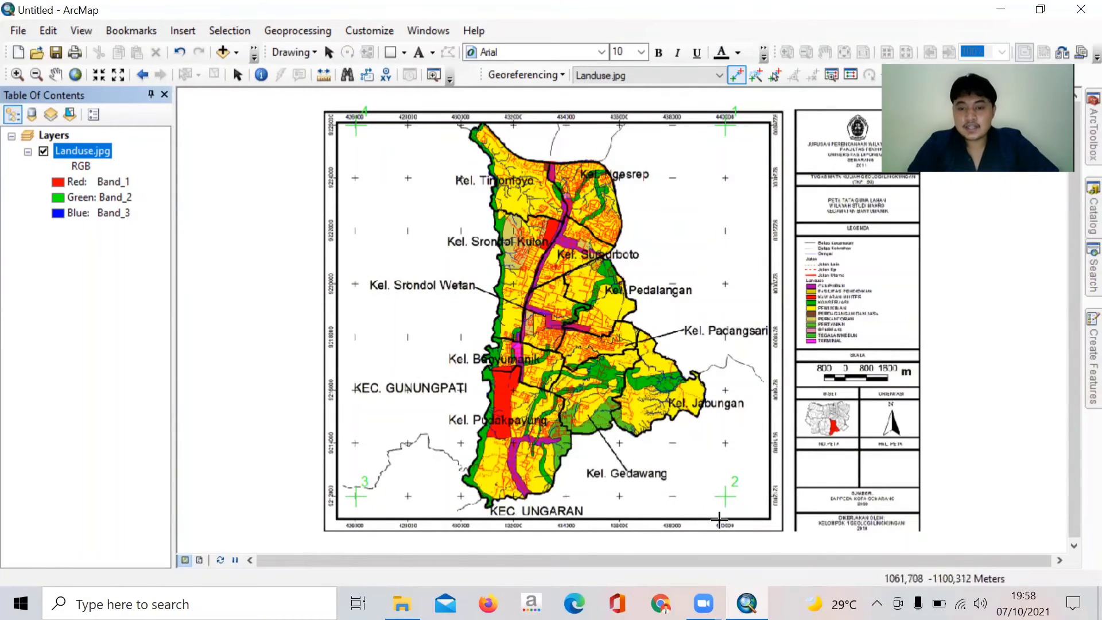
pyautogui.scroll(3, 735, 517)
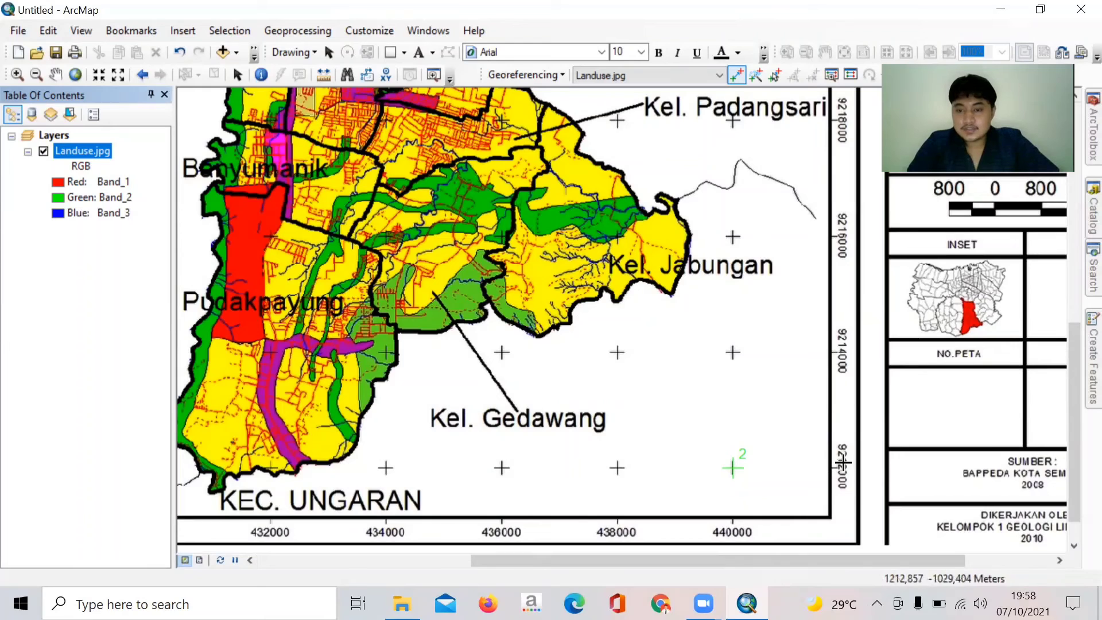
pyautogui.scroll(1, 666, 468)
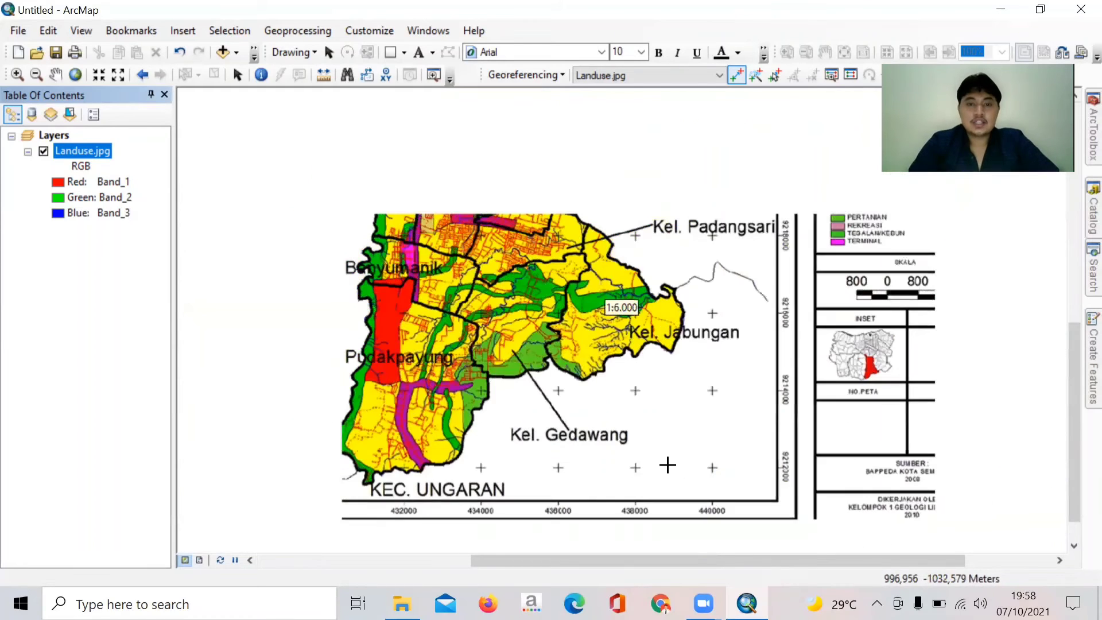
pyautogui.rightClick(117, 156)
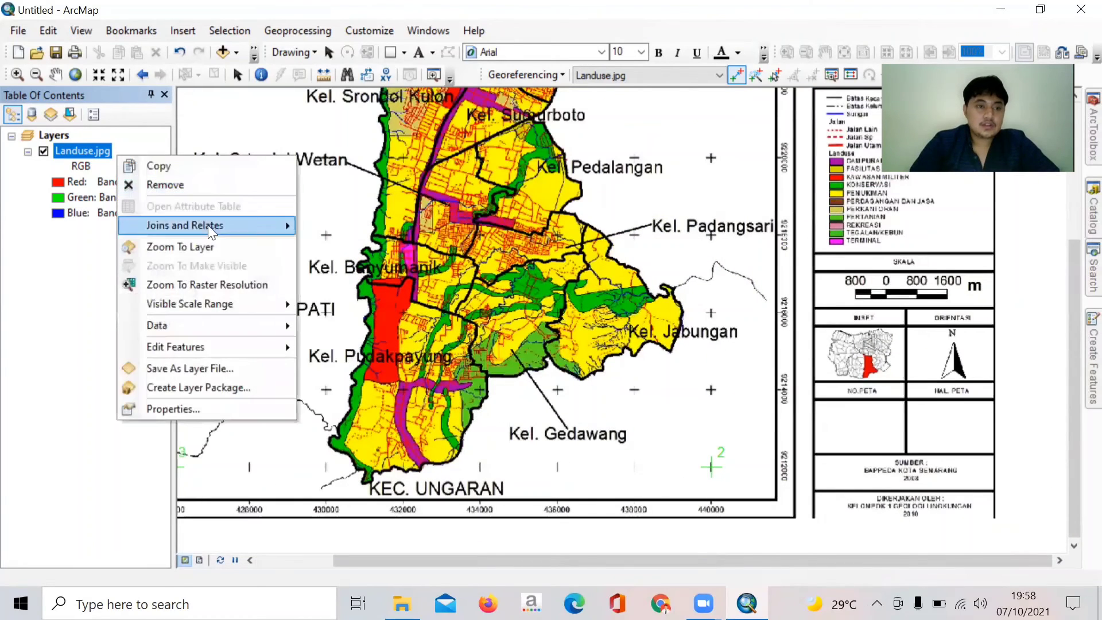
pyautogui.click(211, 244)
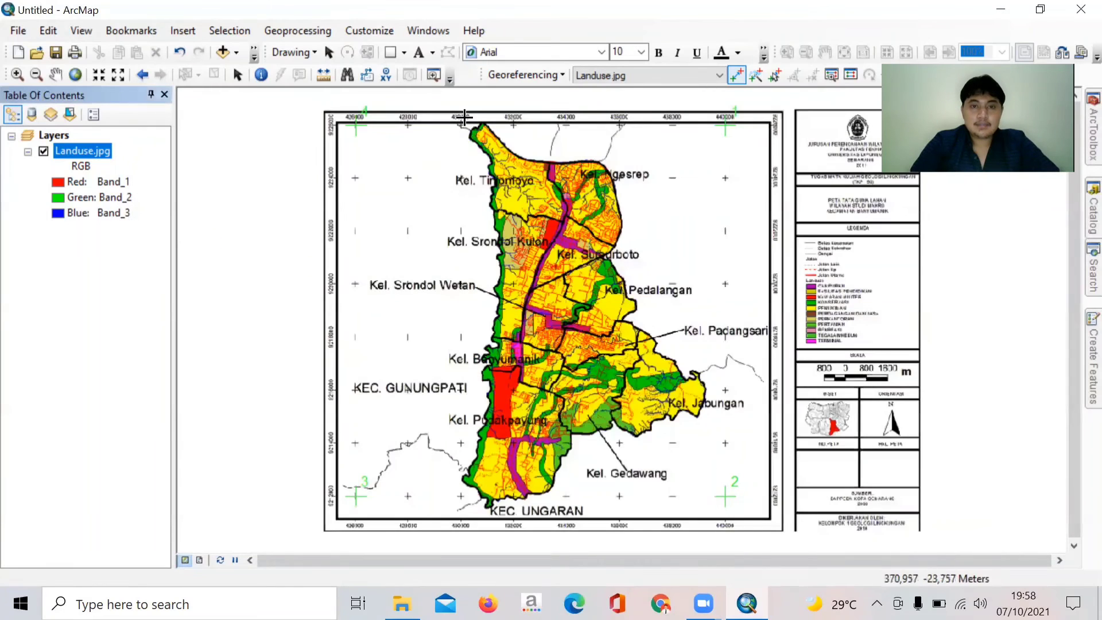
pyautogui.click(524, 74)
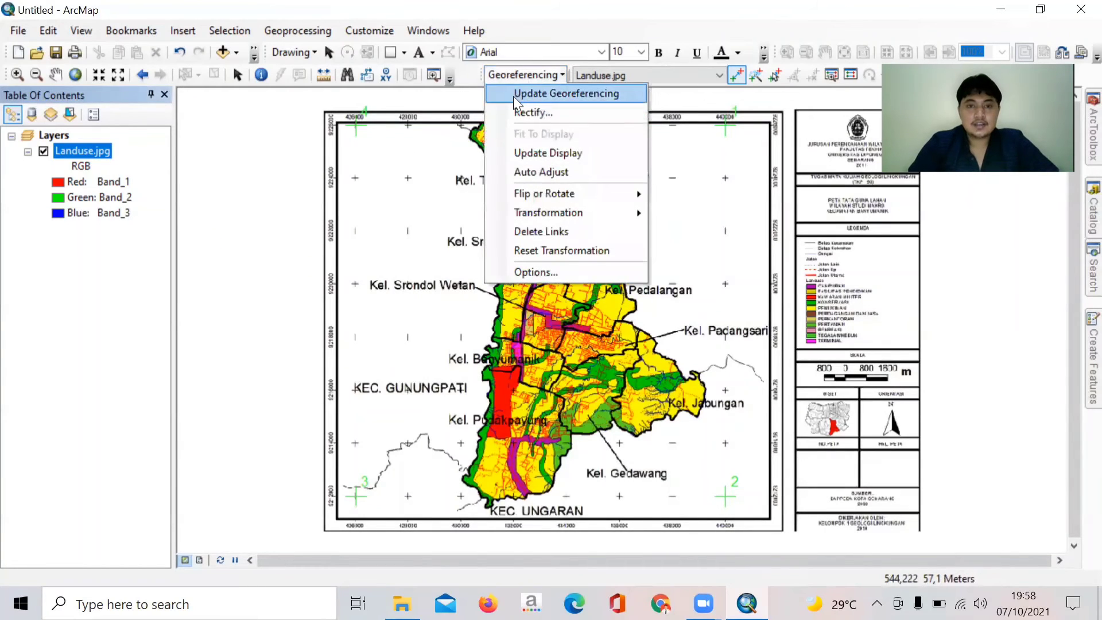
pyautogui.click(555, 171)
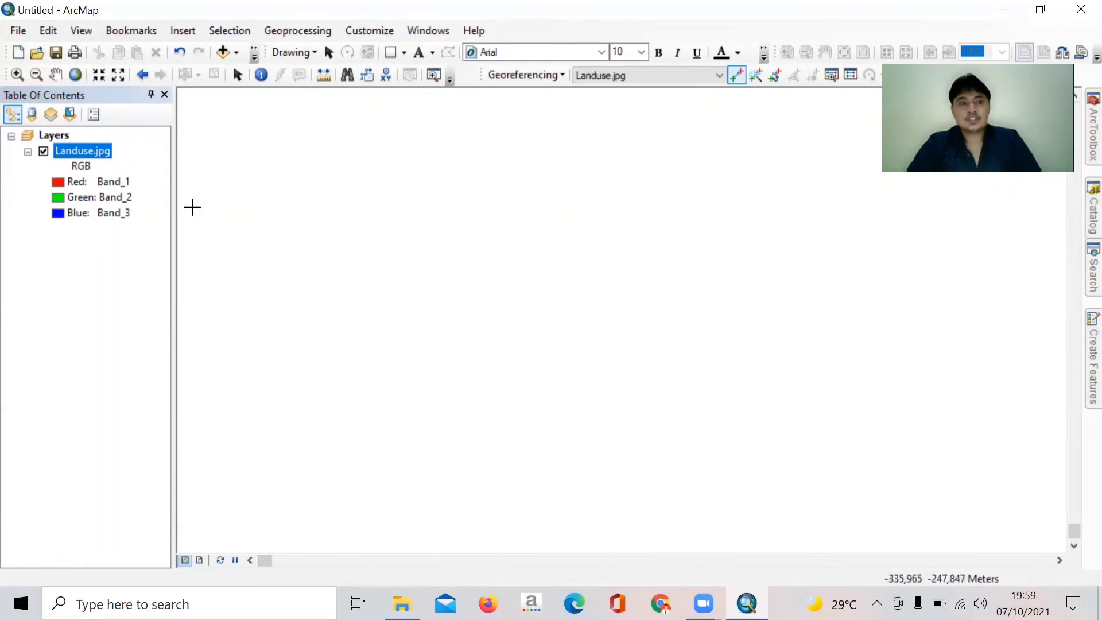
pyautogui.rightClick(103, 154)
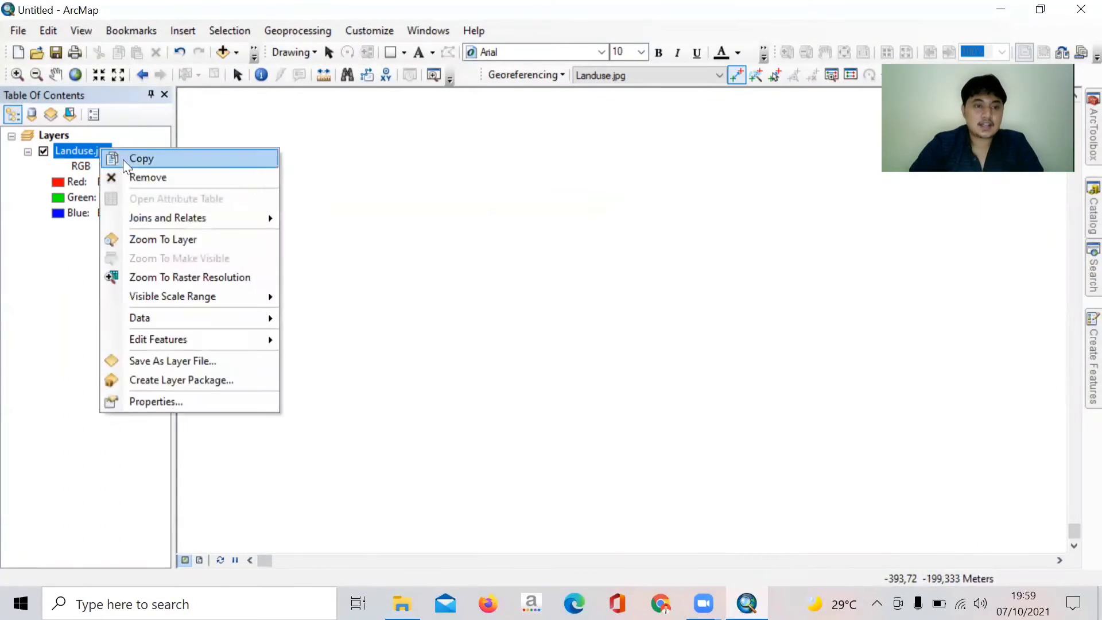
pyautogui.click(173, 240)
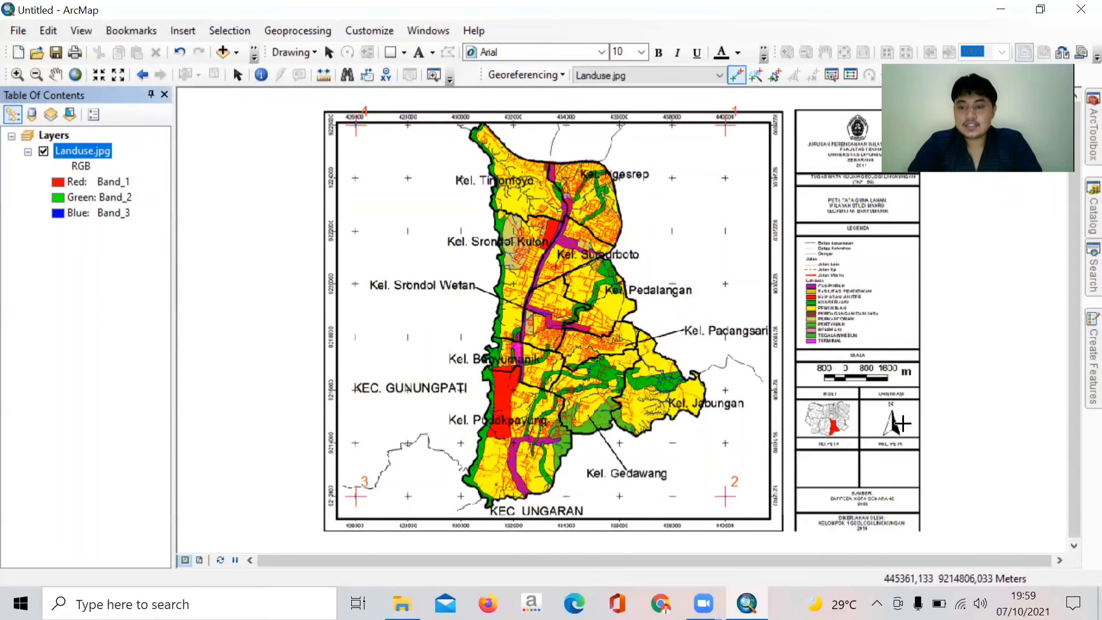
# - Check the map coordinates at the first control point against the printed grid labels, and return to the full layer extent
pyautogui.scroll(2, 723, 127)
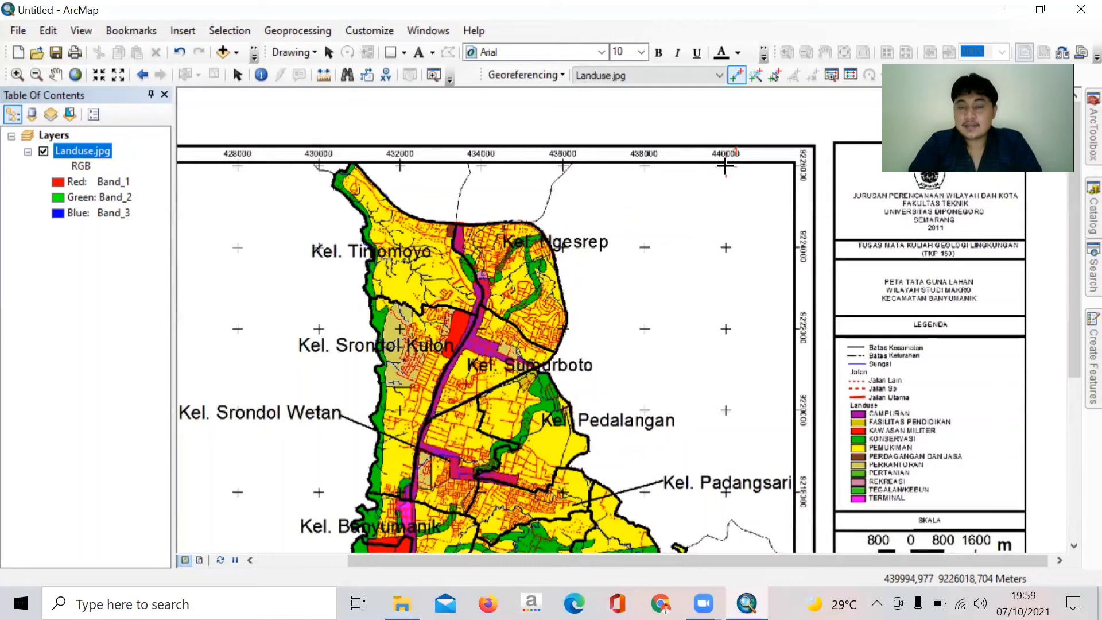
pyautogui.scroll(4, 725, 165)
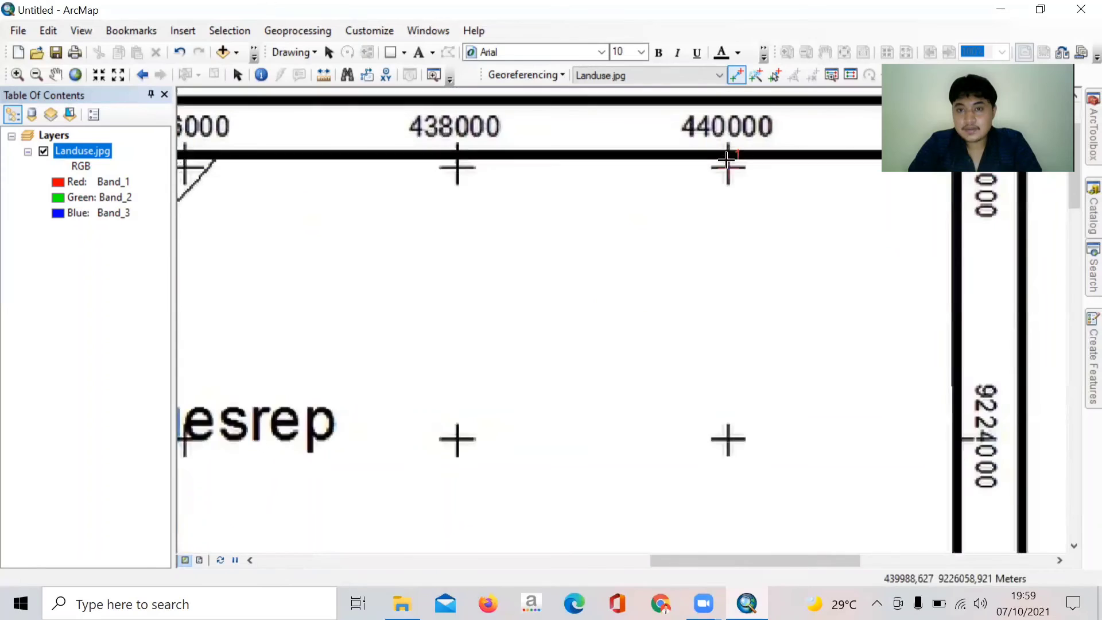
pyautogui.click(727, 167)
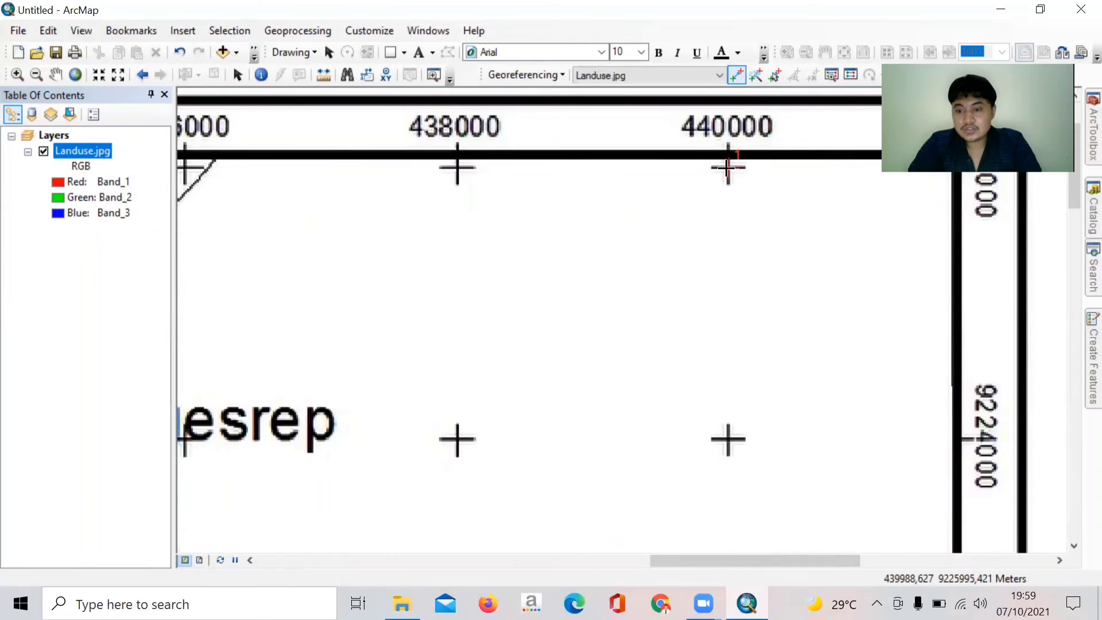
pyautogui.scroll(-2, 726, 166)
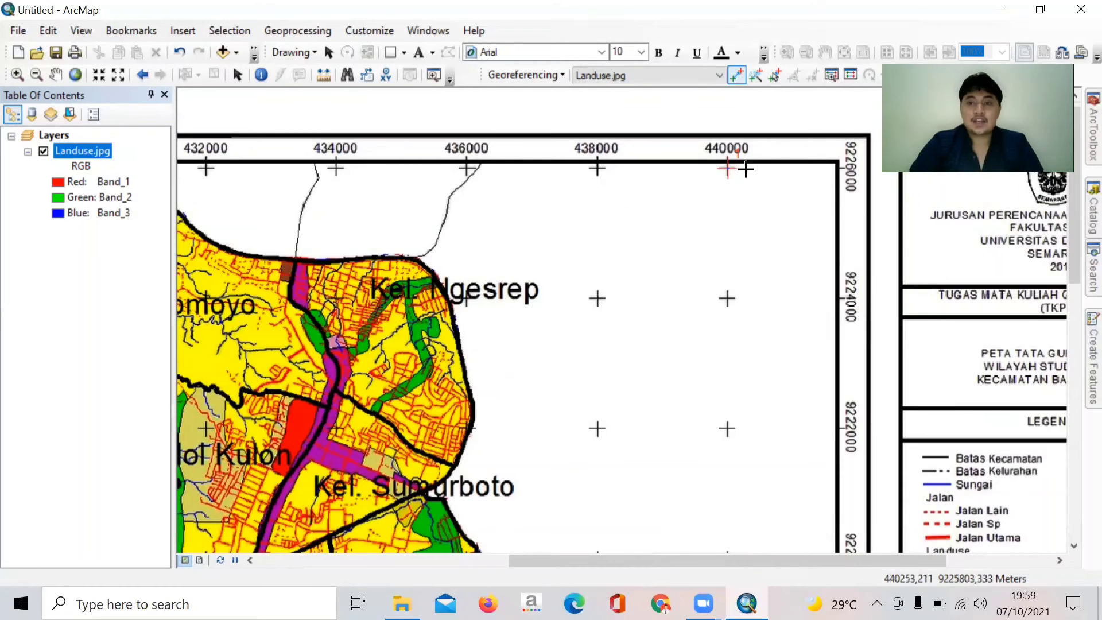
pyautogui.rightClick(108, 161)
pyautogui.click(183, 243)
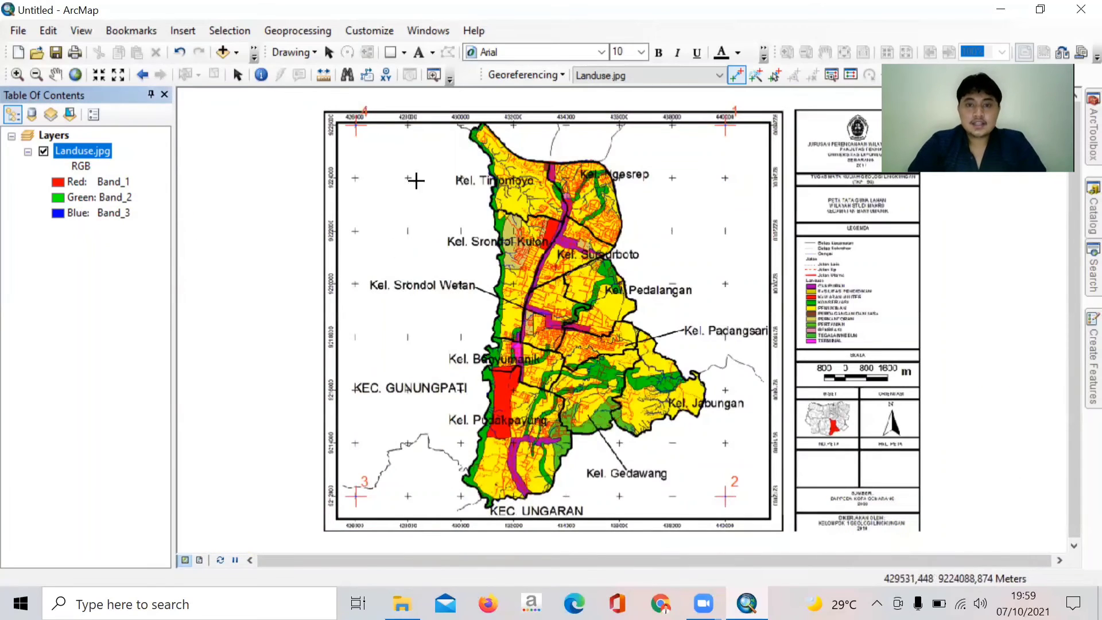
pyautogui.click(56, 73)
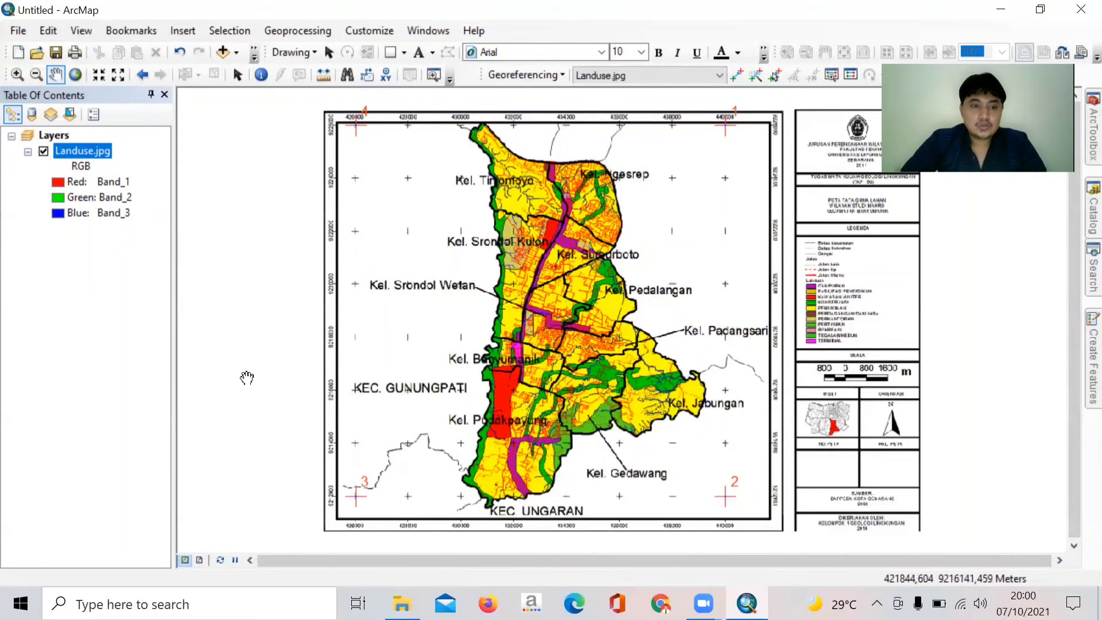
# - Switch to the page layout and insert Coordinate System dynamic text, placing it just below the map's lower-left corner
pyautogui.click(200, 561)
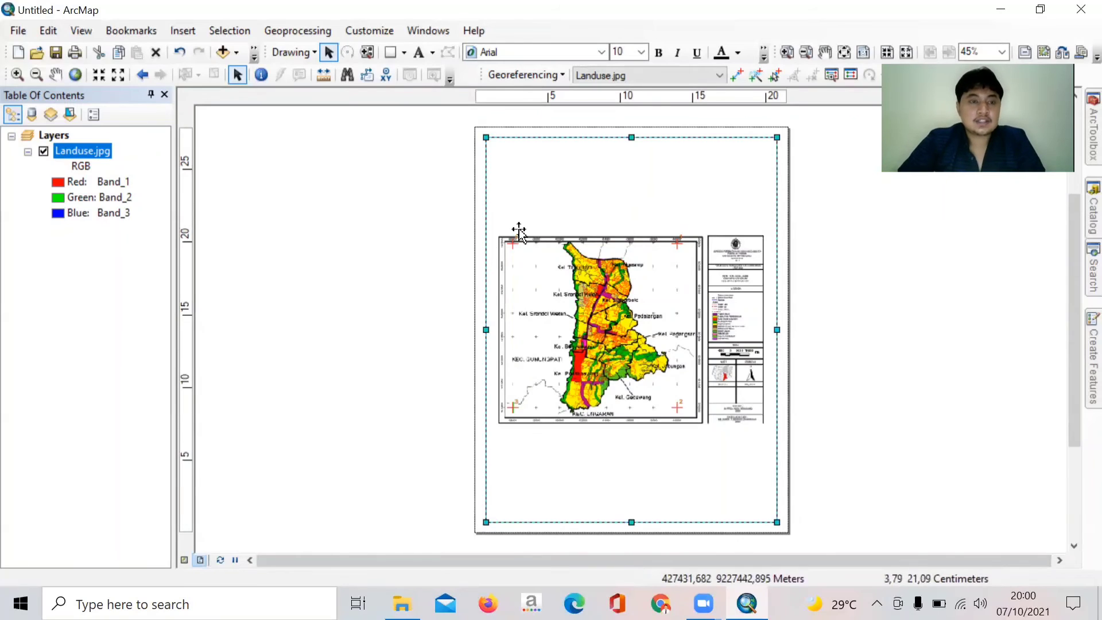
pyautogui.click(538, 74)
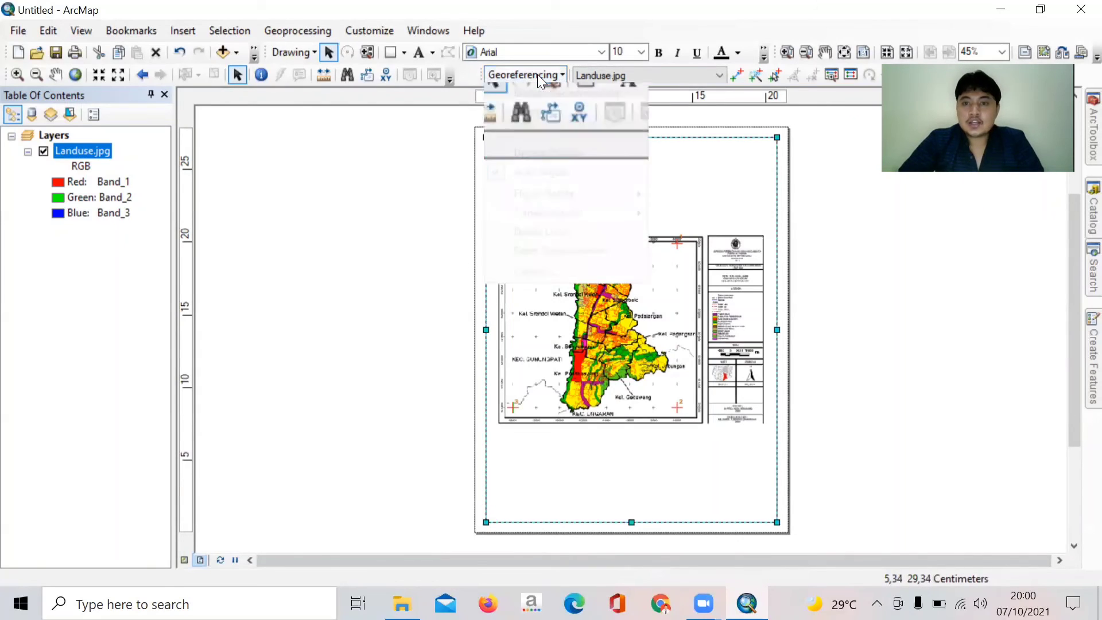
pyautogui.click(512, 170)
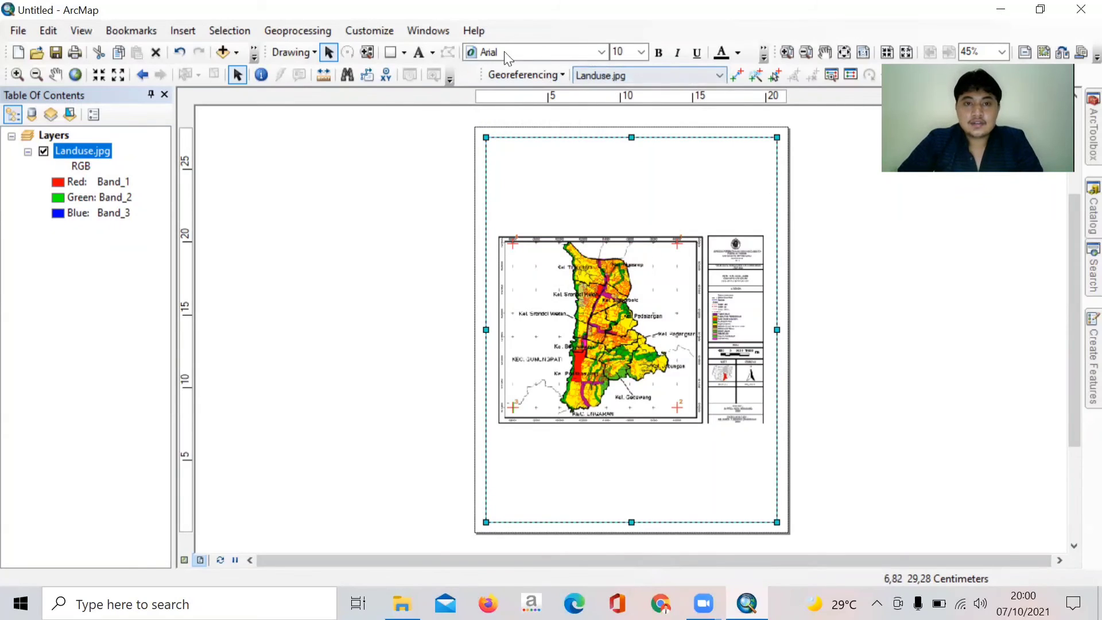
pyautogui.click(196, 32)
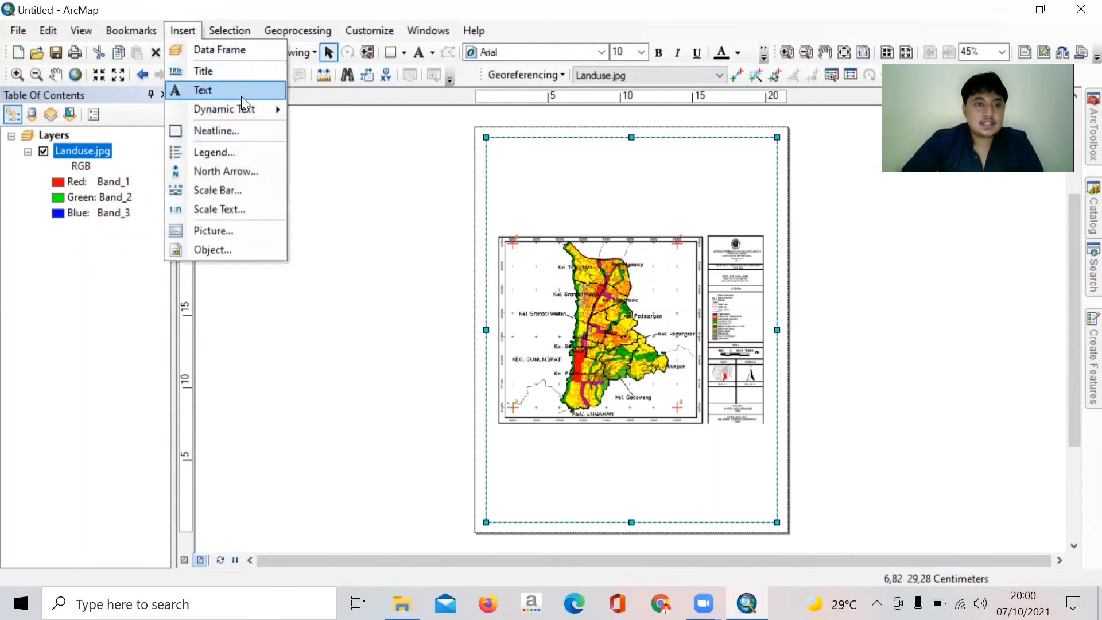
pyautogui.moveTo(248, 112)
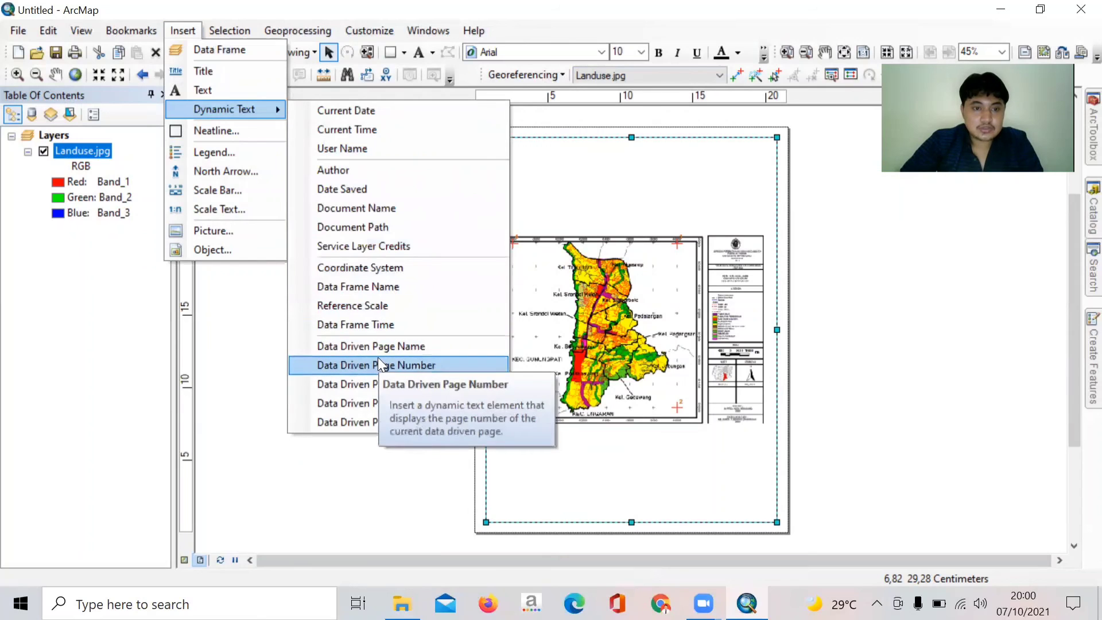
pyautogui.click(403, 267)
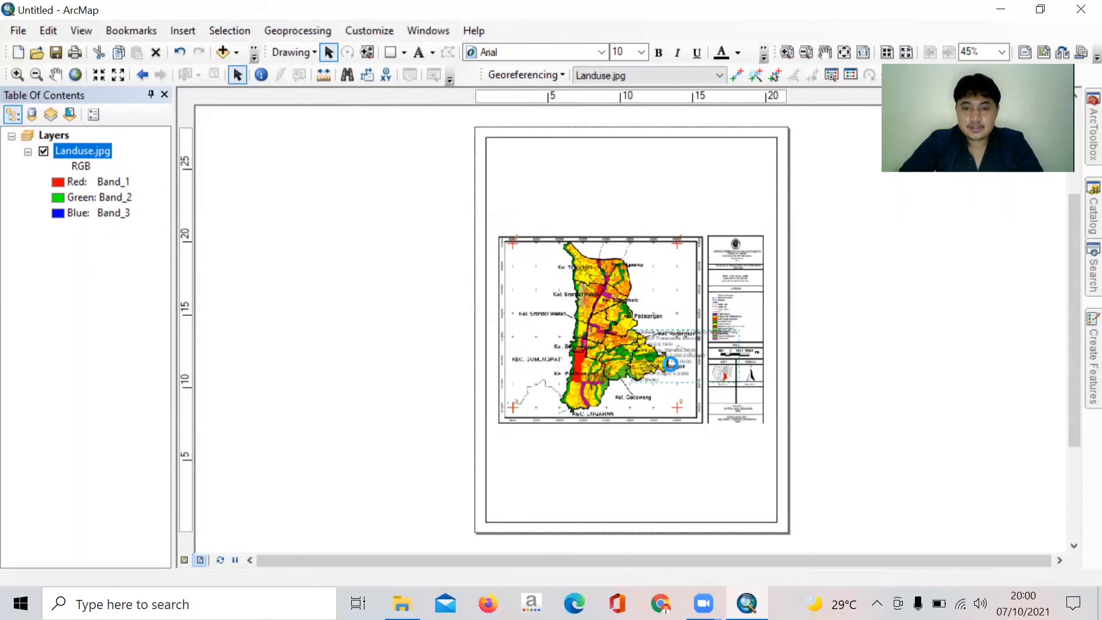
pyautogui.moveTo(664, 361); pyautogui.dragTo(542, 465)
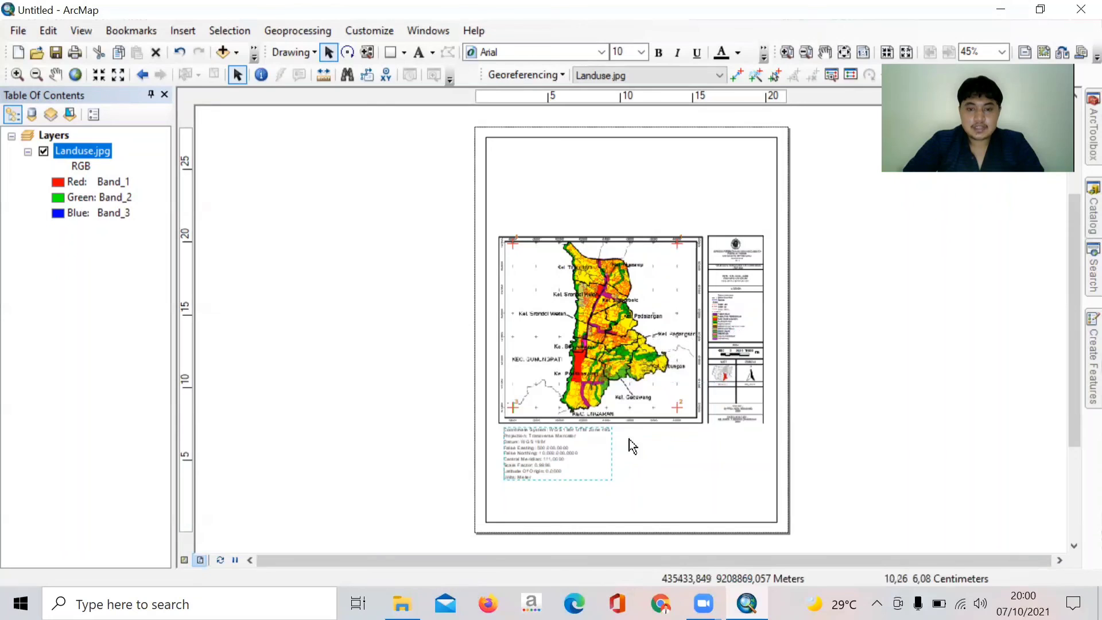
# - Examine the coordinate system, projection and datum details in the text block below the map
pyautogui.scroll(-4, 635, 436)
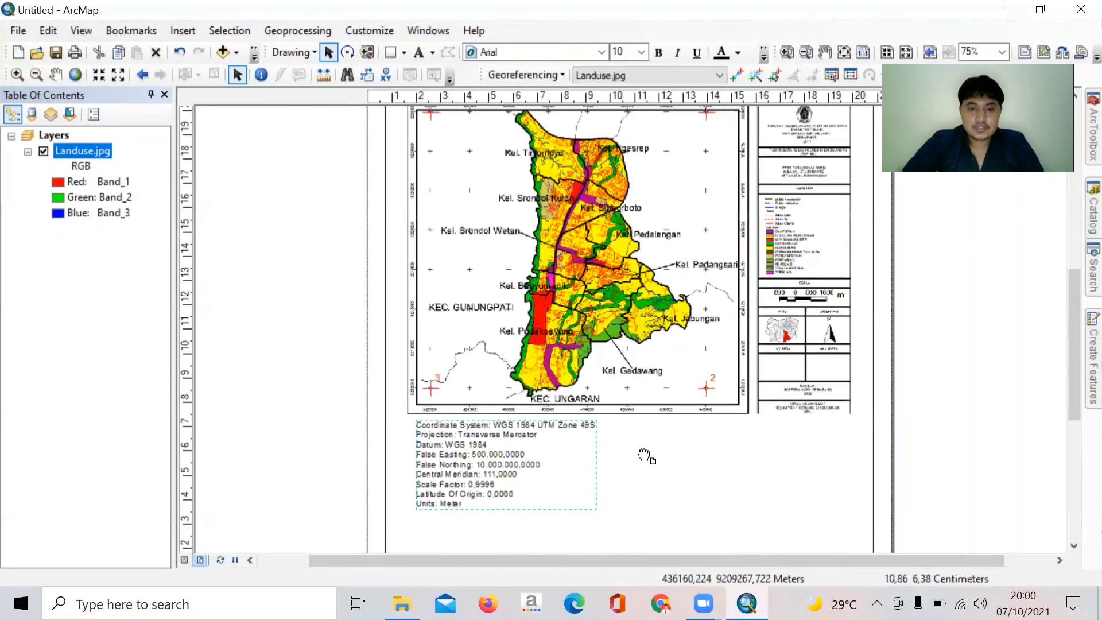
pyautogui.scroll(-3, 645, 455)
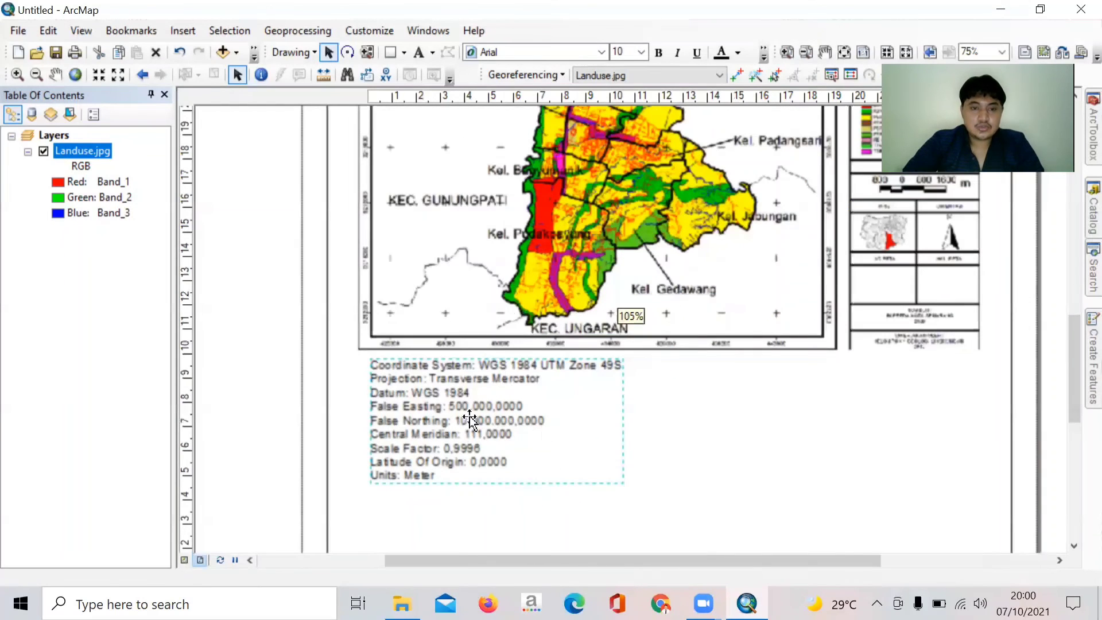
pyautogui.scroll(-2, 467, 419)
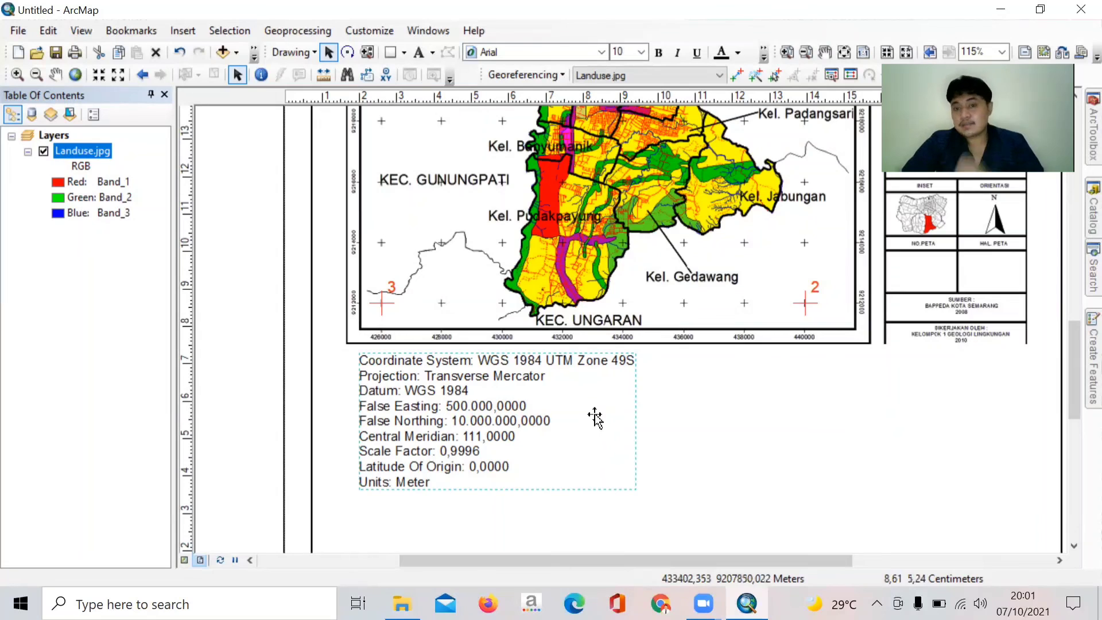
pyautogui.scroll(-1, 596, 420)
pyautogui.scroll(-4, 592, 418)
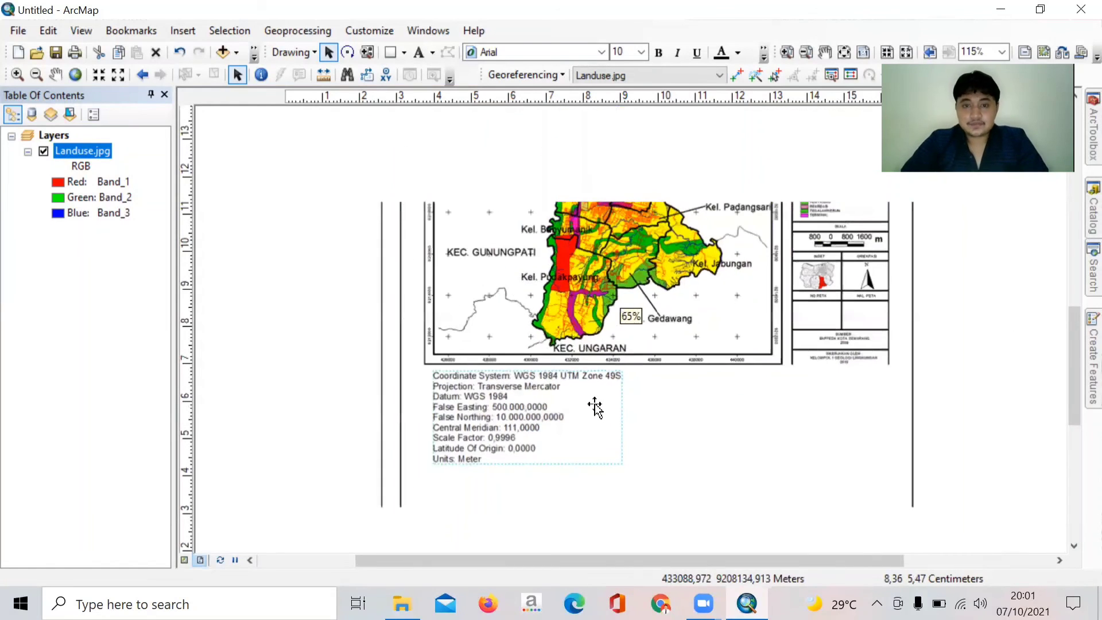